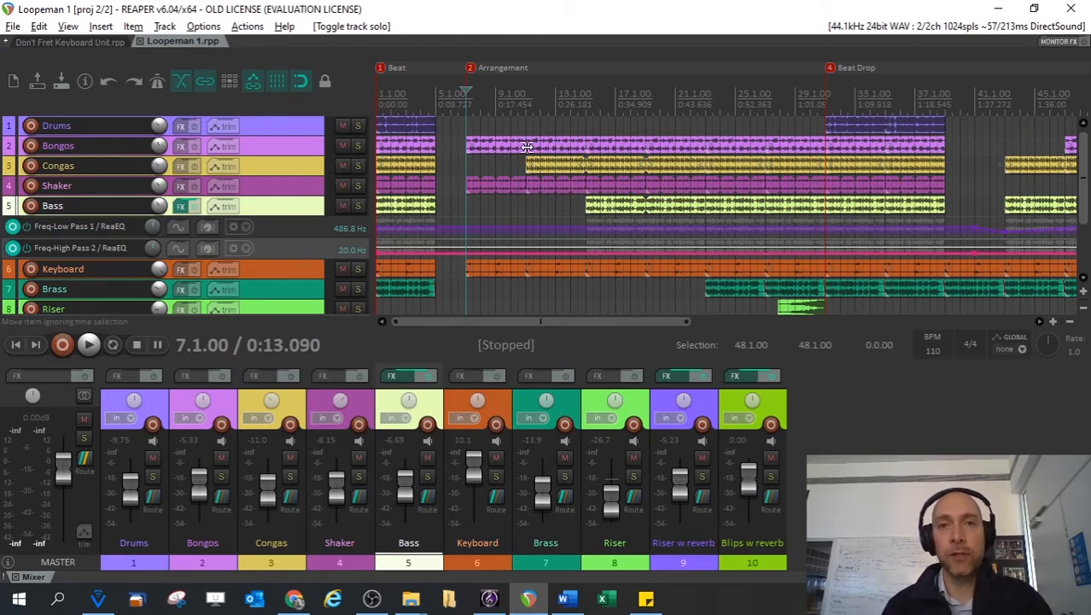
Play the song from the Arrangement marker and hide the mixer, fitting all ten tracks in the arrange view.
key(space)
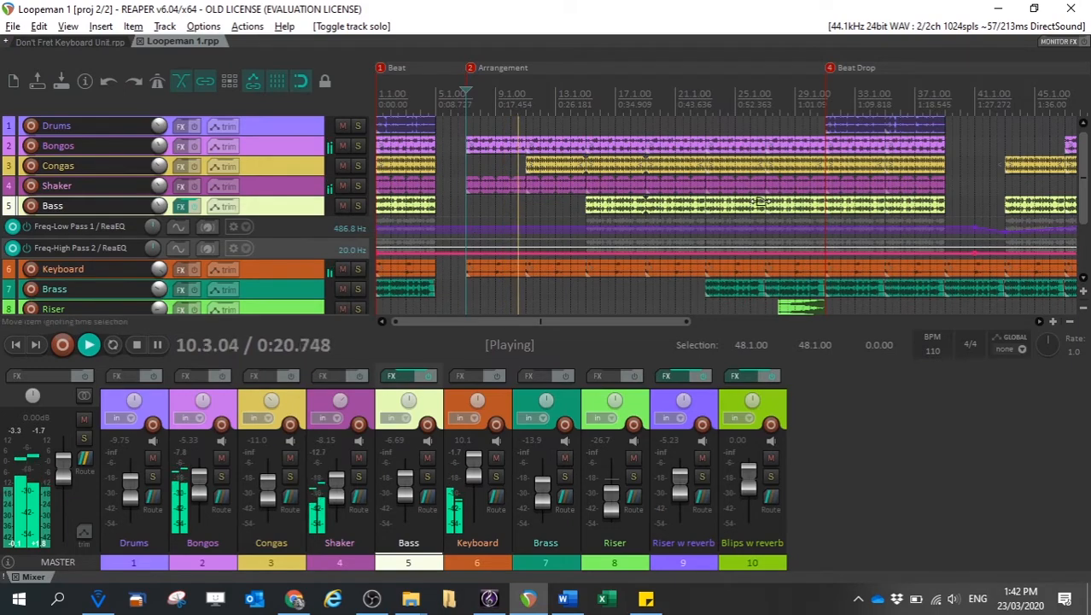
mouse_move(1085, 180)
mouse_down()
mouse_move(1087, 204)
mouse_move(1084, 164)
mouse_up()
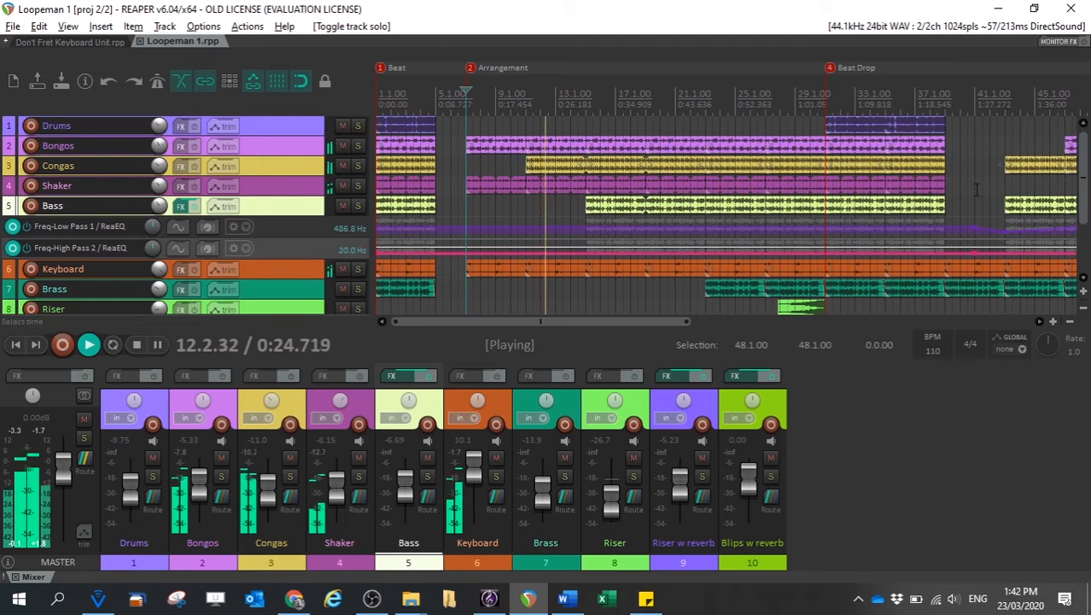
key(ctrl+m)
key(ctrl+m)
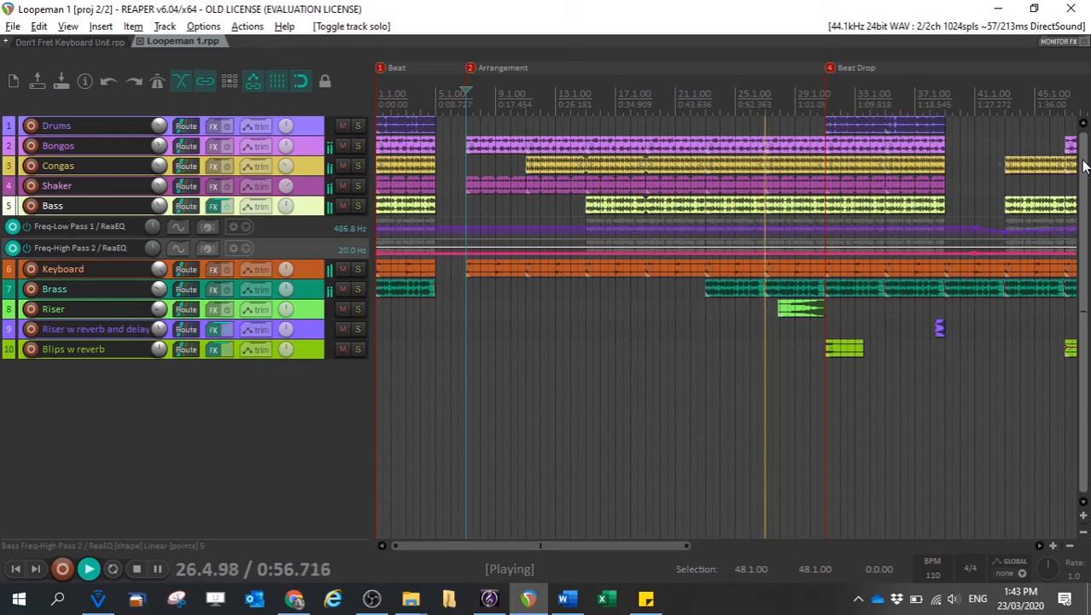
scroll(1082, 167, up, 2)
scroll(1082, 167, up, 1)
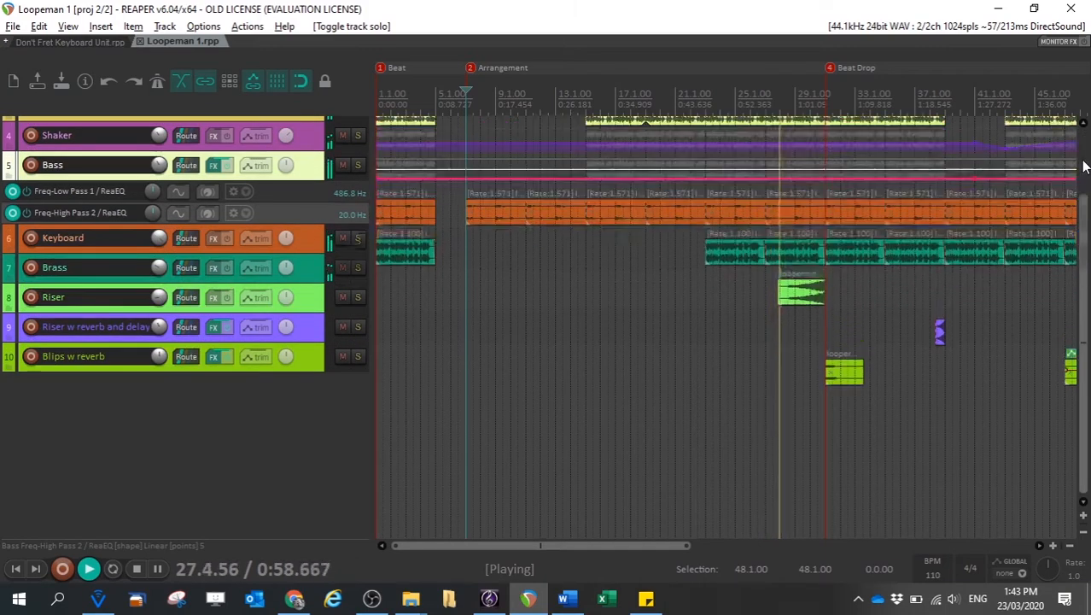
mouse_move(1083, 166)
mouse_down()
mouse_move(1087, 203)
mouse_move(1085, 158)
mouse_up()
scroll(1087, 184, down, 1)
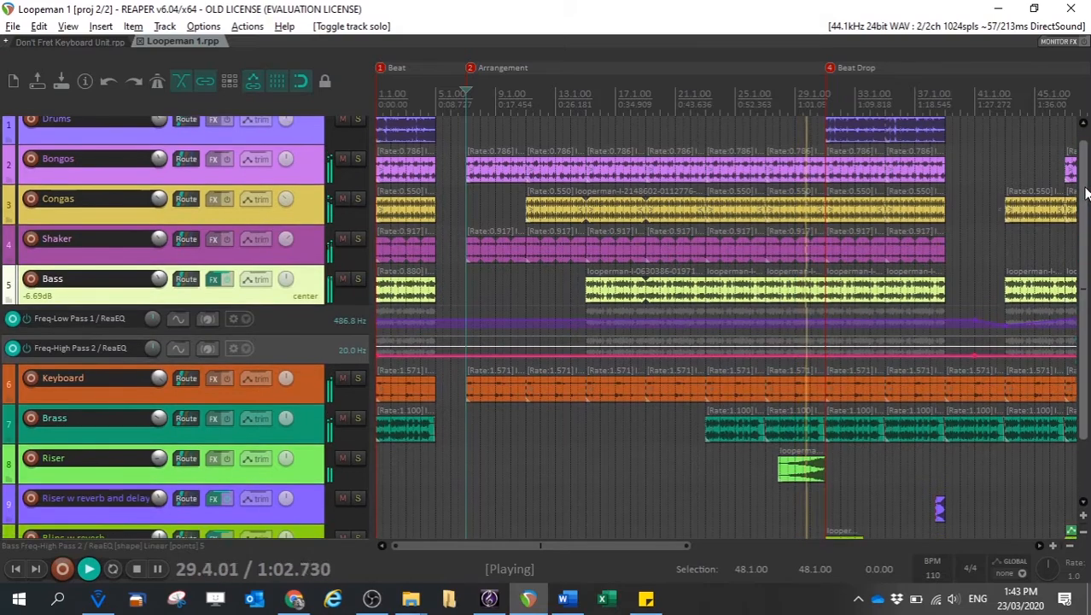
scroll(1087, 183, down, 1)
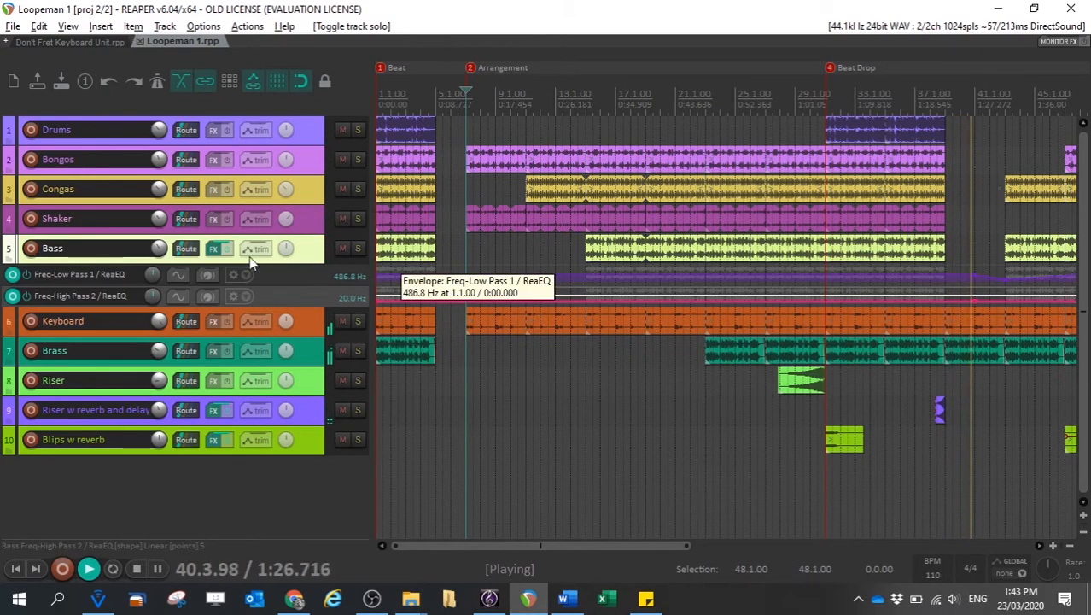
Examine how the ReaEQ filters on the Bass track move during playback up to the second beat drop.
click(214, 248)
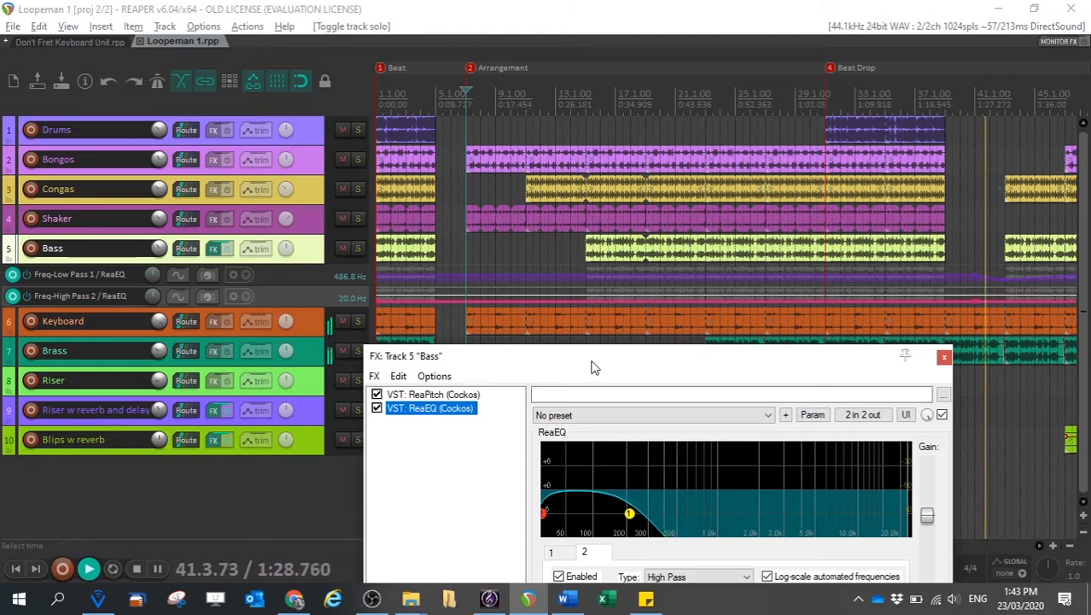
drag(589, 369, 621, 360)
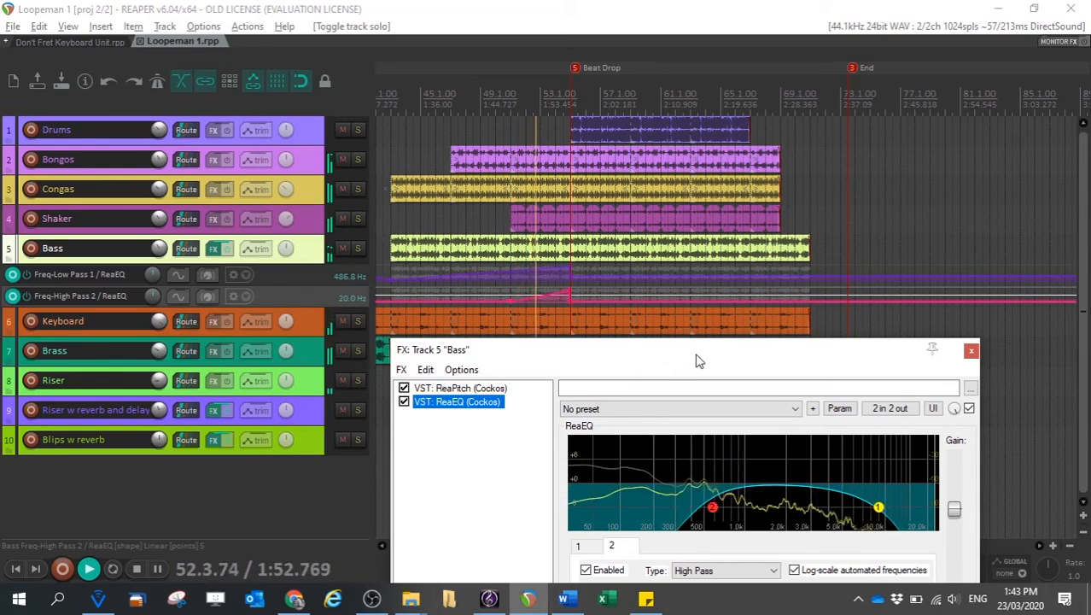
click(973, 353)
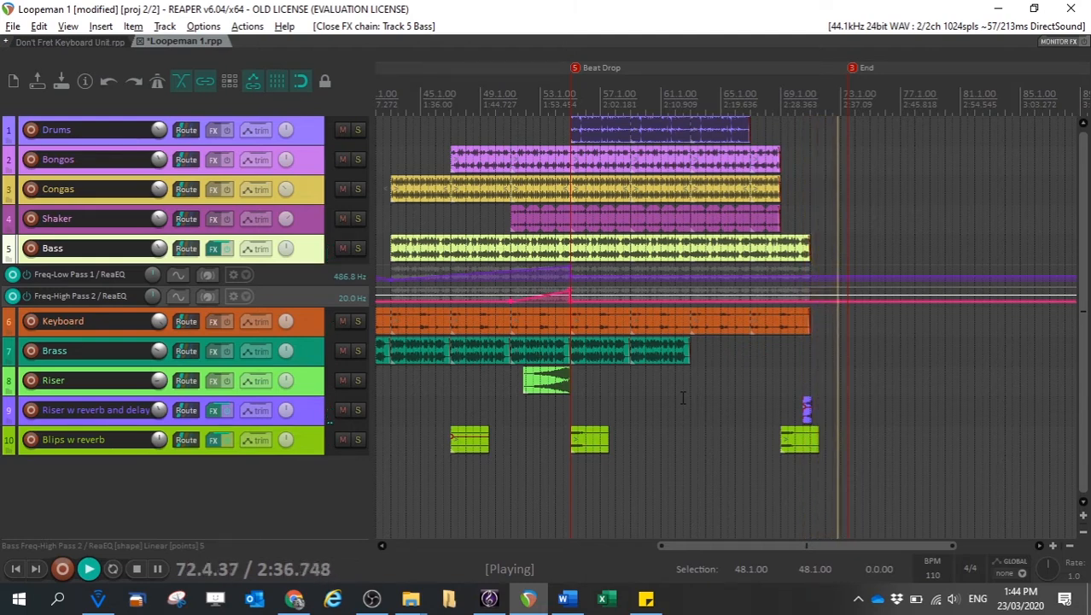
Stop playback and save the project.
key(space)
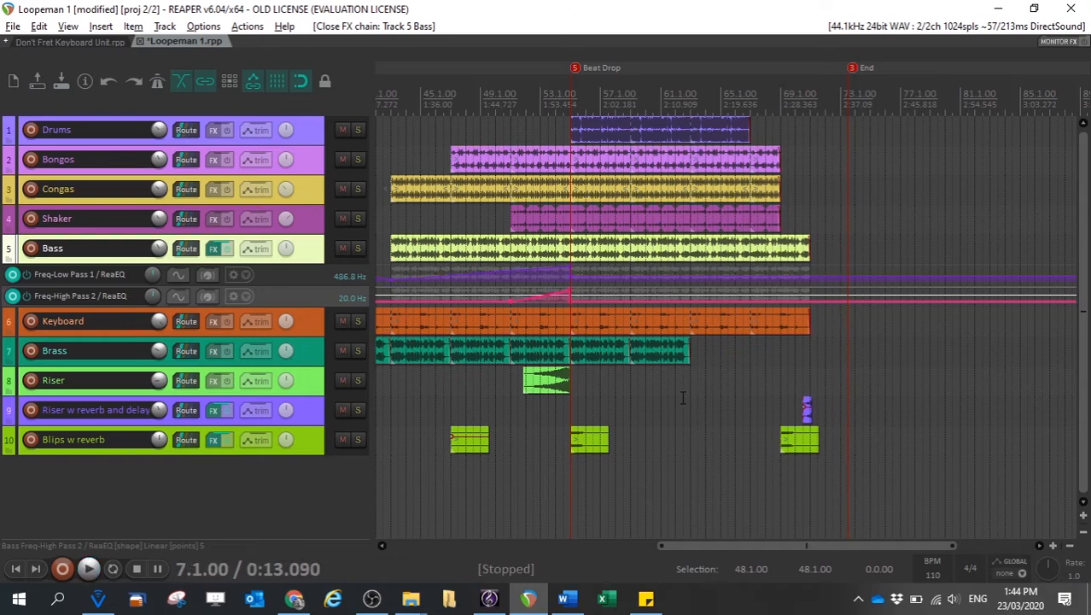
key(ctrl+s)
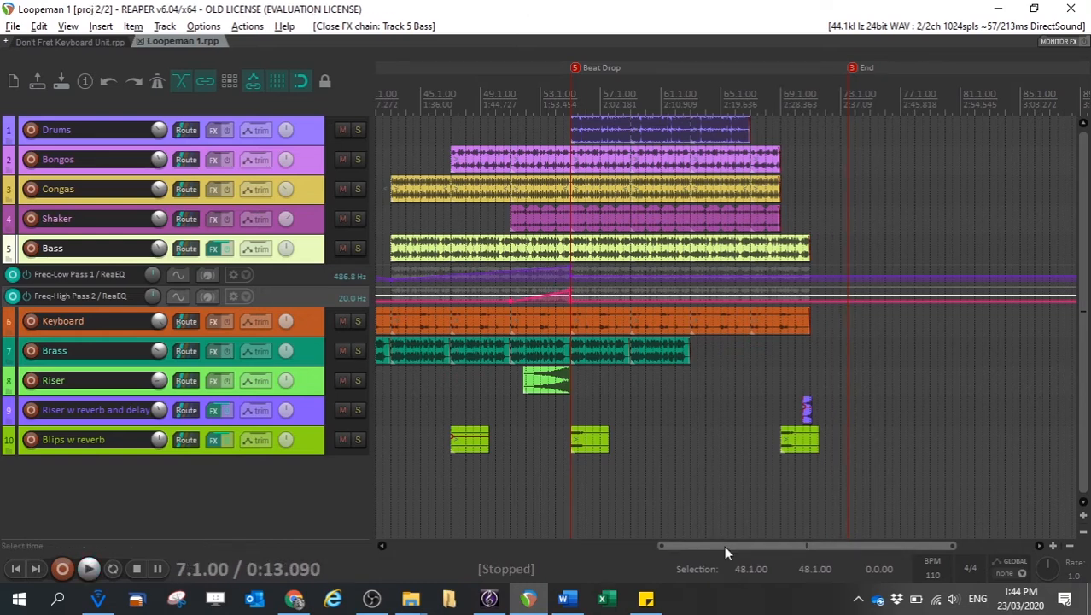
Solo the Riser track and listen to it from 27.3.00 into the first beat drop.
drag(725, 546, 554, 538)
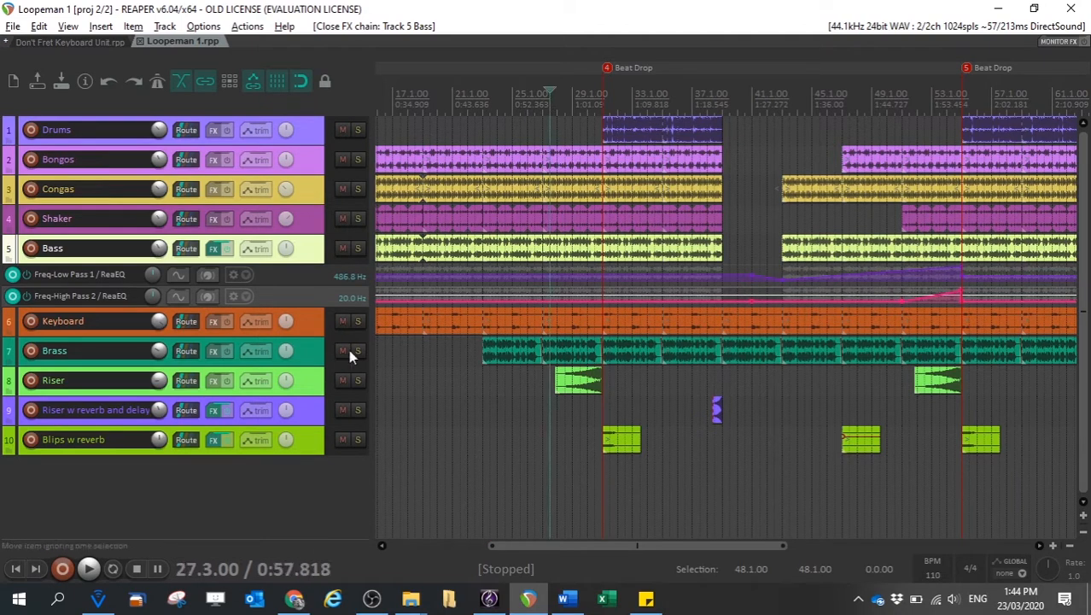
click(357, 380)
key(space)
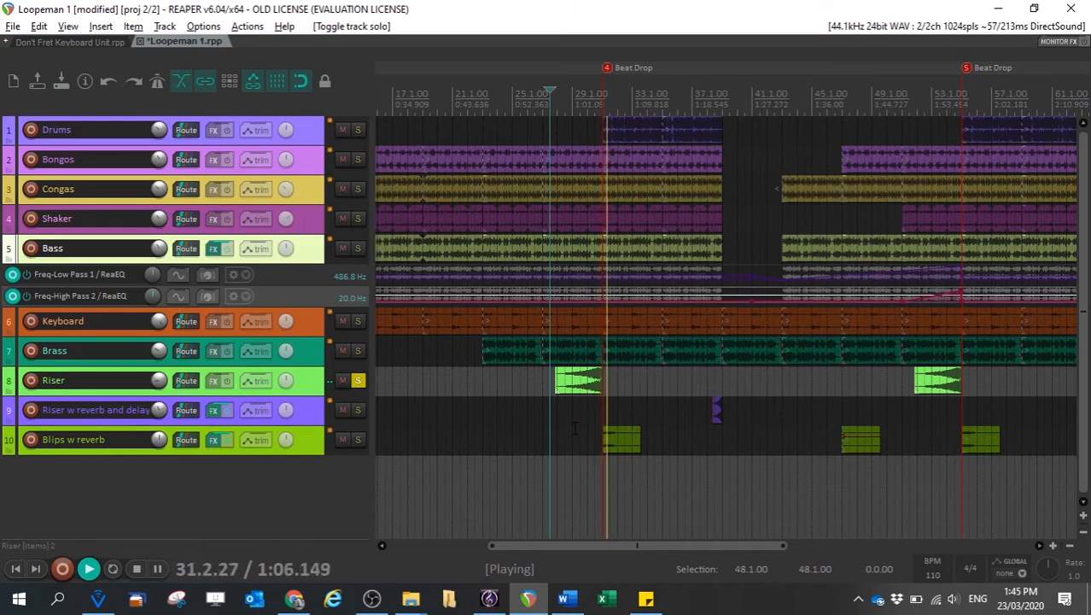
key(space)
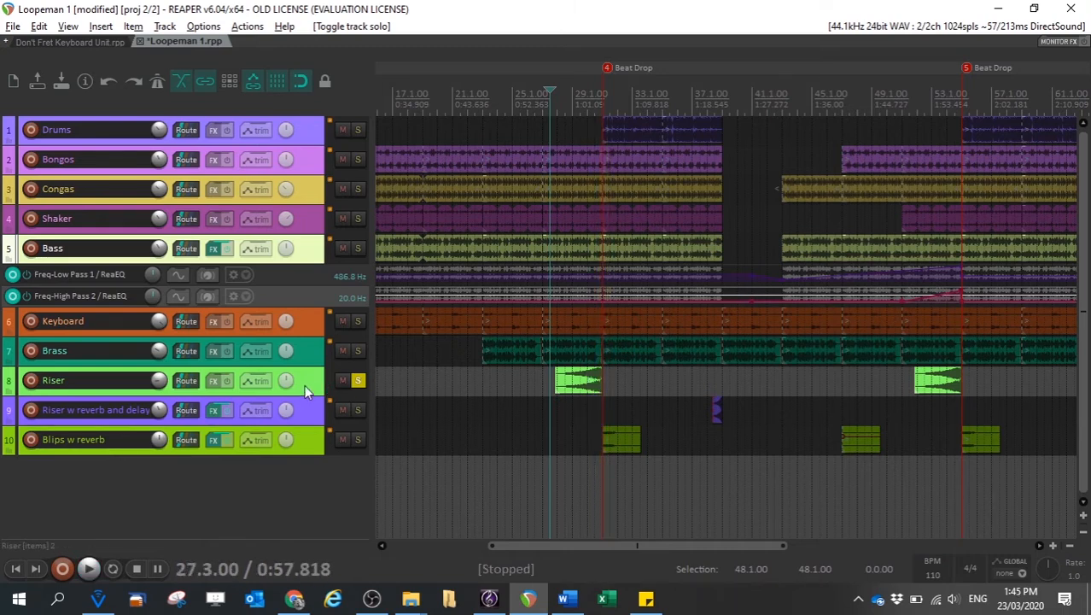
Show the mixer, unsolo the Riser track and listen to the riser within the full mix.
key(ctrl+m)
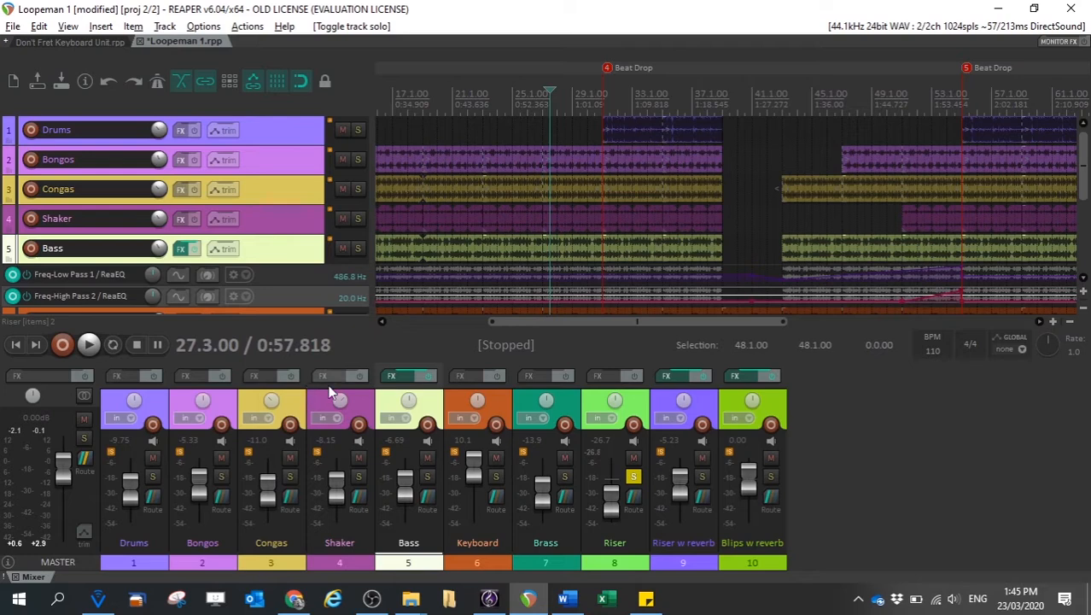
click(633, 479)
key(space)
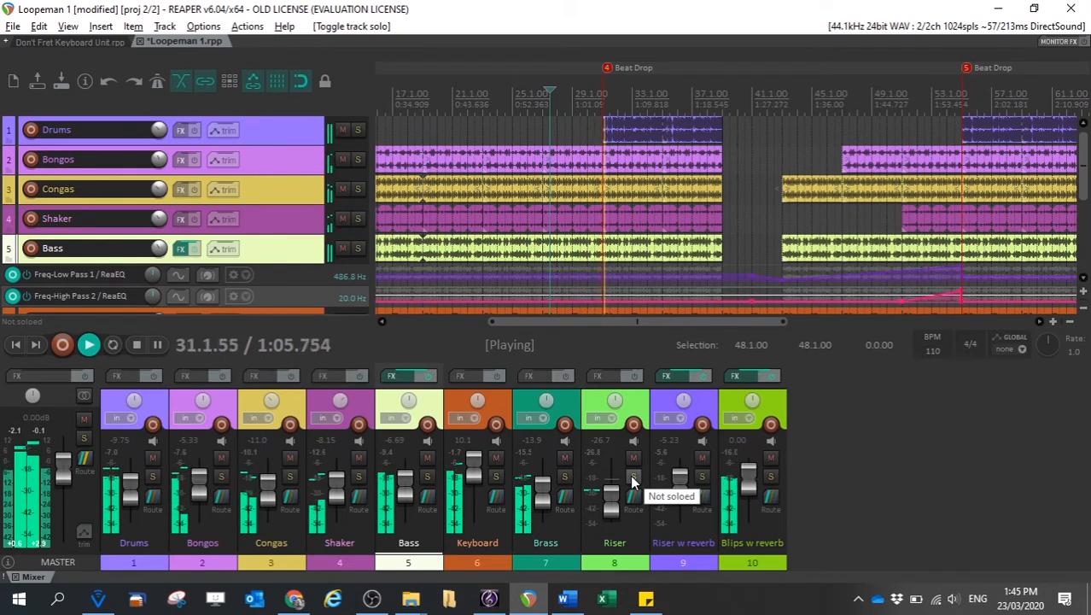
key(space)
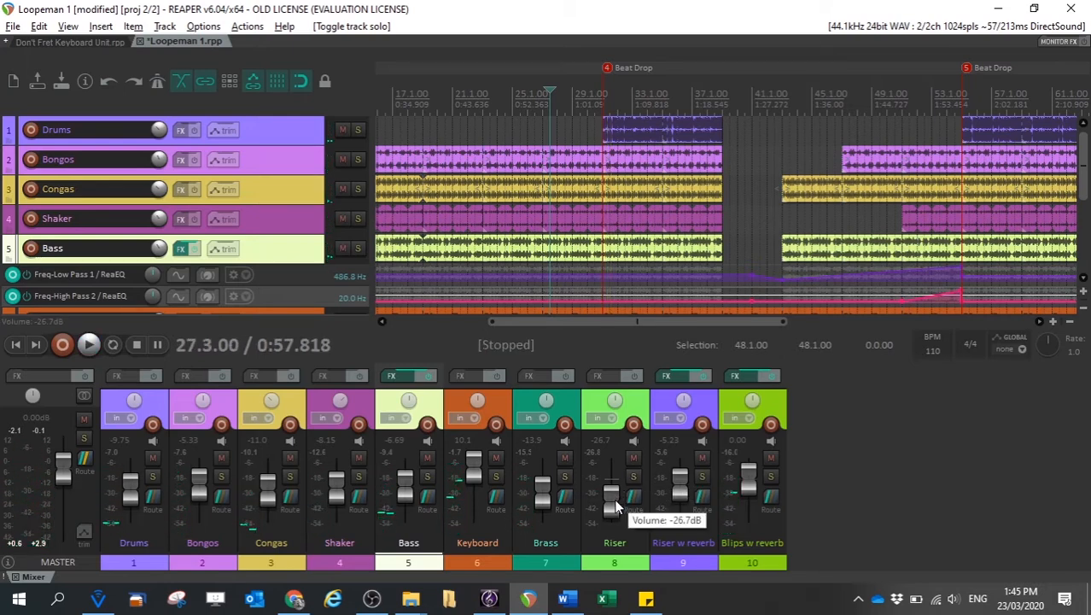
Set the Riser track's volume to -13.9 dB and play the lead-in to the first beat drop.
drag(616, 505, 617, 499)
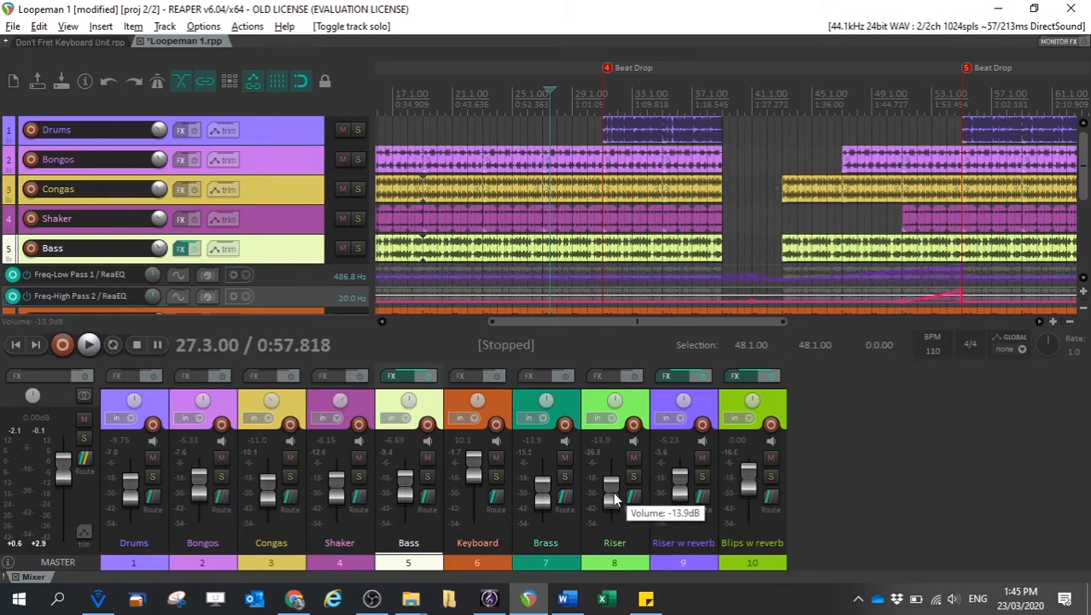
key(space)
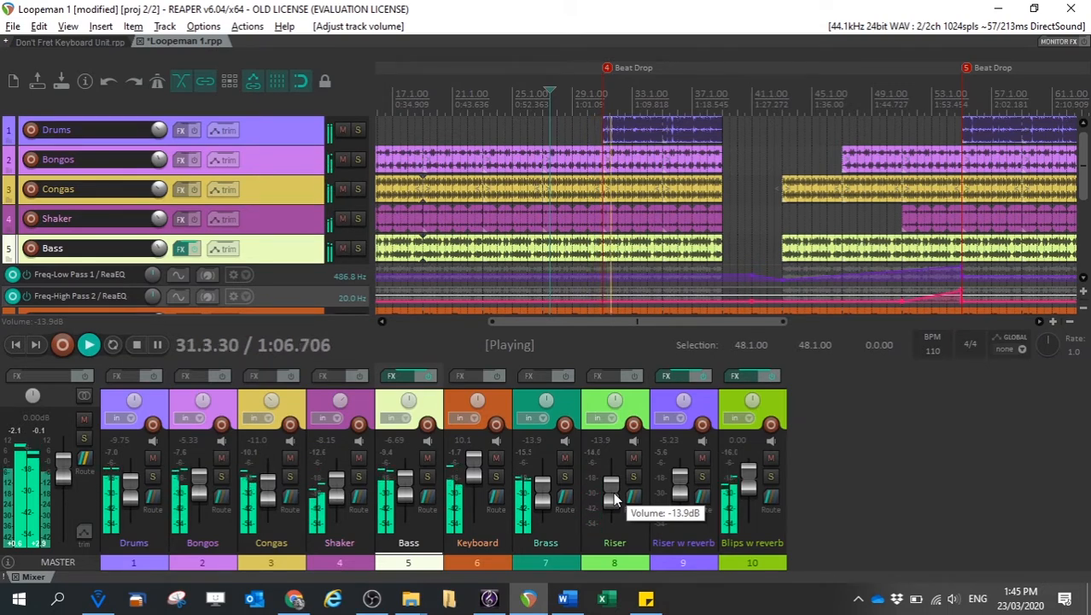
key(space)
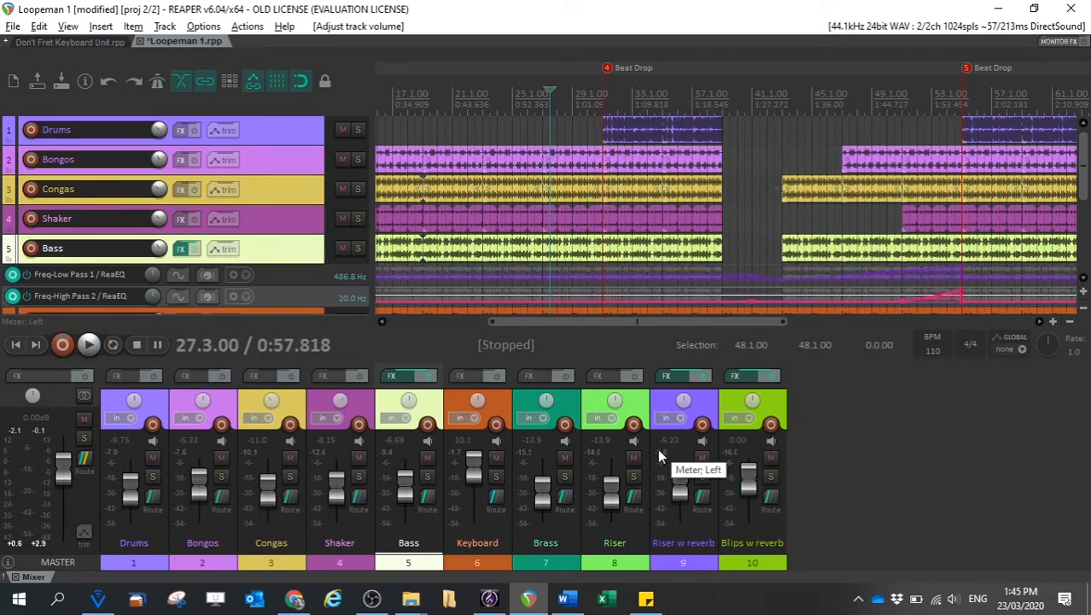
Hide the mixer, select the second riser item and place the edit cursor at the first Beat Drop marker, 31.1.00.
key(ctrl+m)
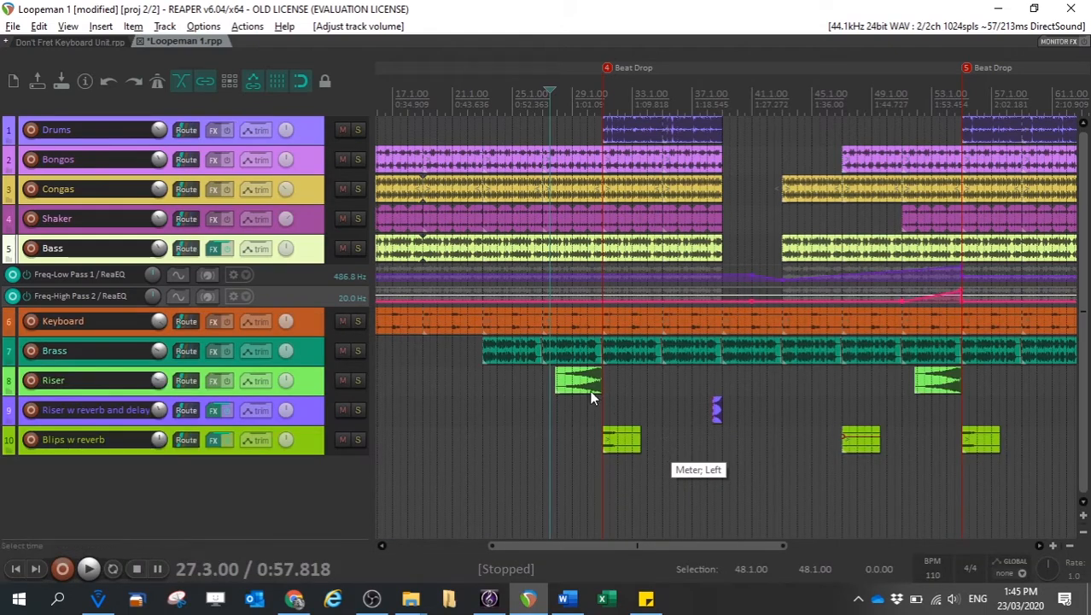
click(936, 387)
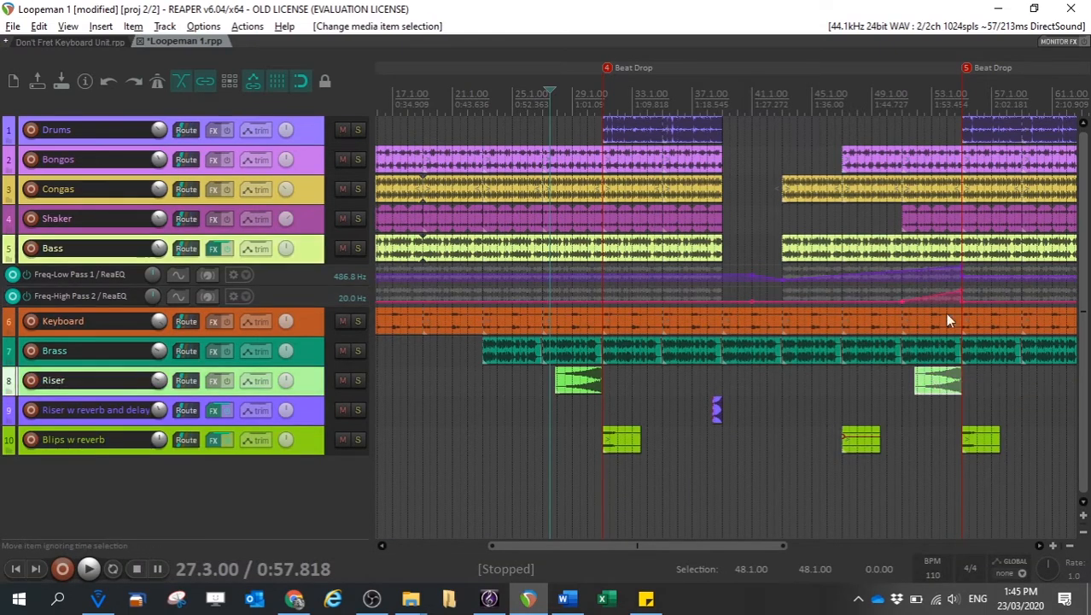
click(962, 94)
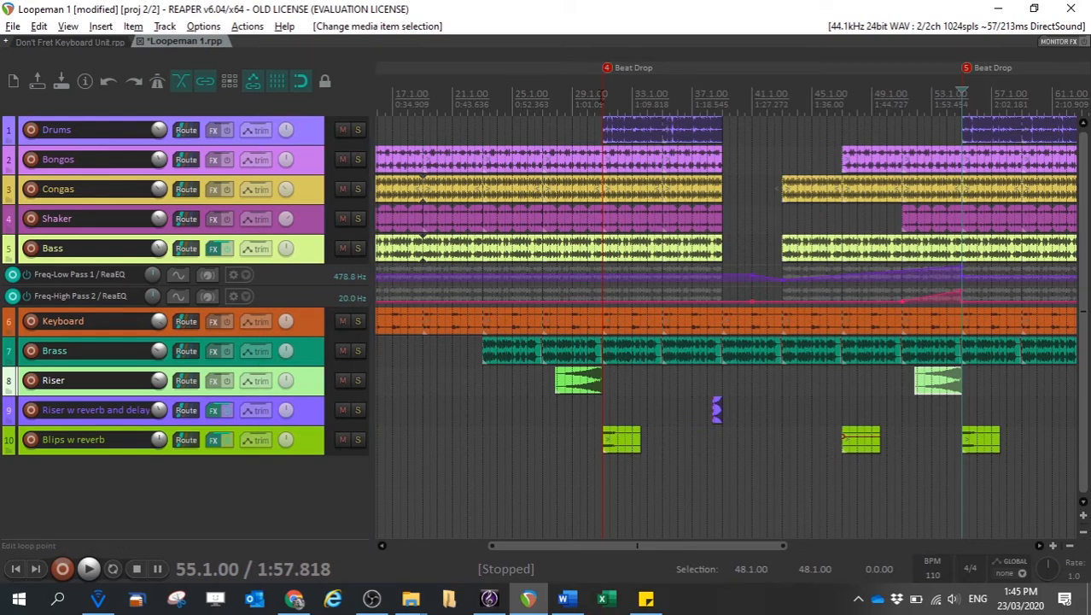
click(602, 96)
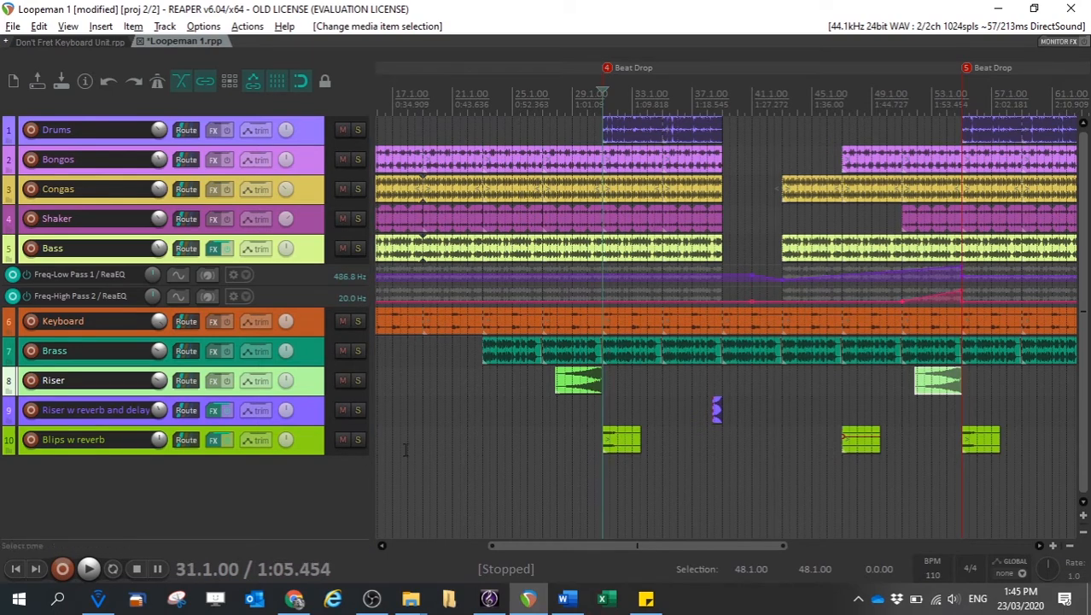
Bypass ReaVerbate on the Blips w reverb track, solo the track and listen to the dry blips from the beat drop.
click(214, 440)
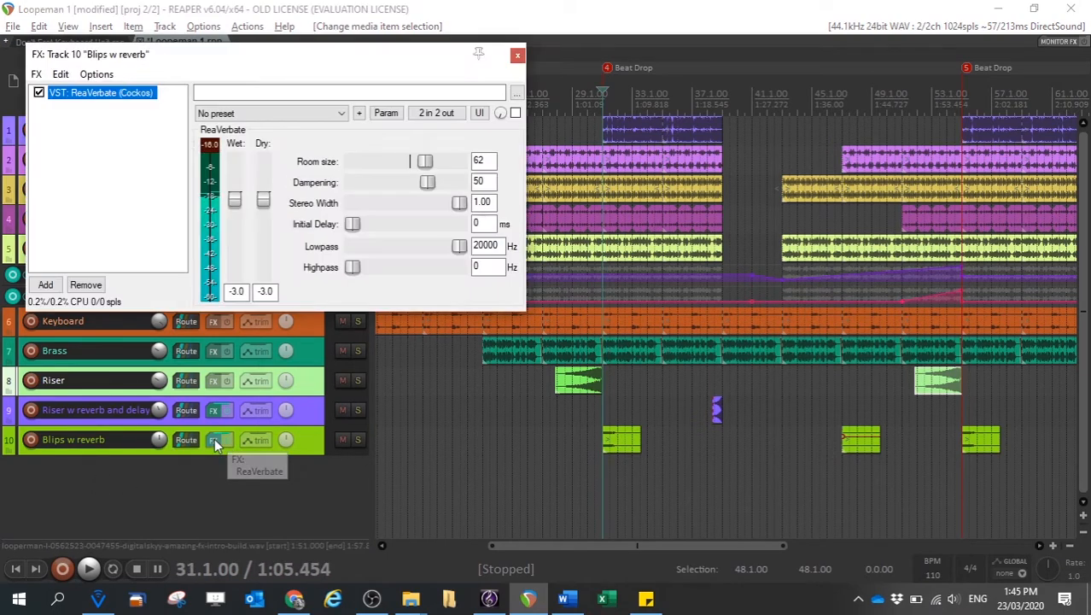
click(38, 94)
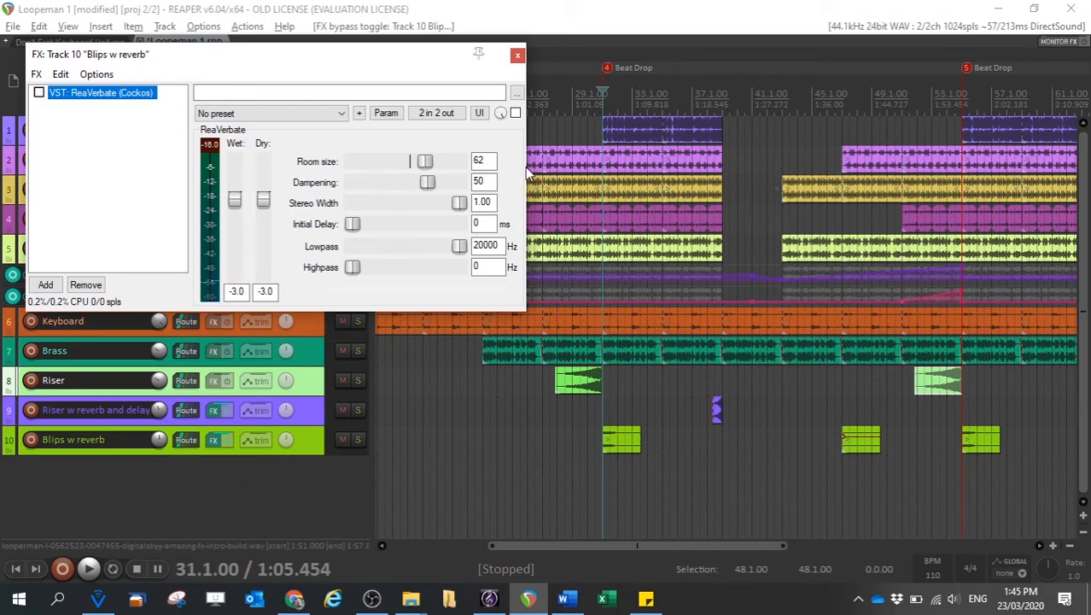
click(357, 441)
key(space)
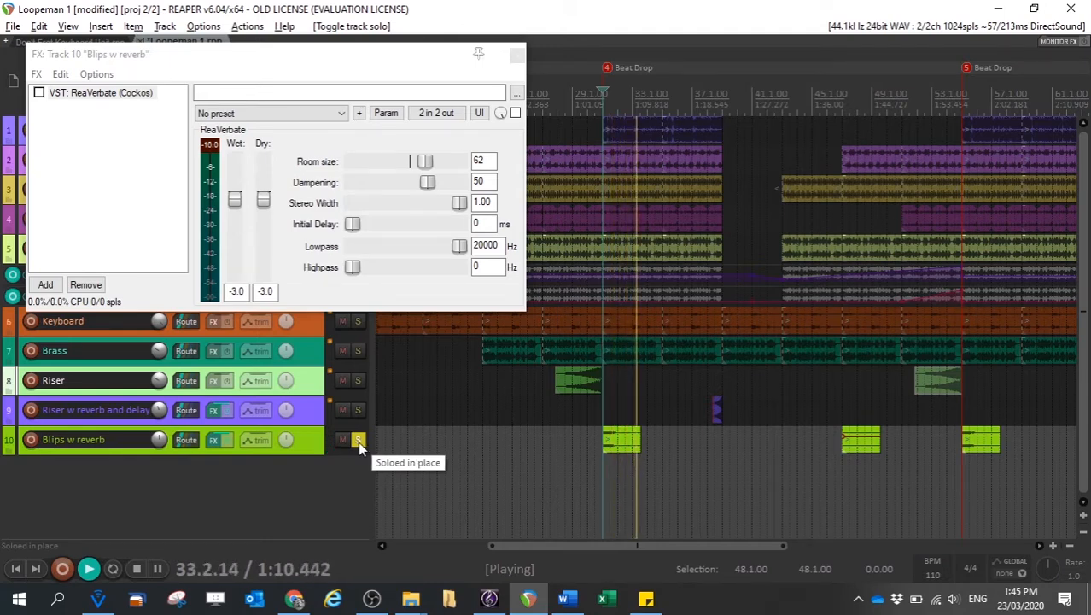
key(space)
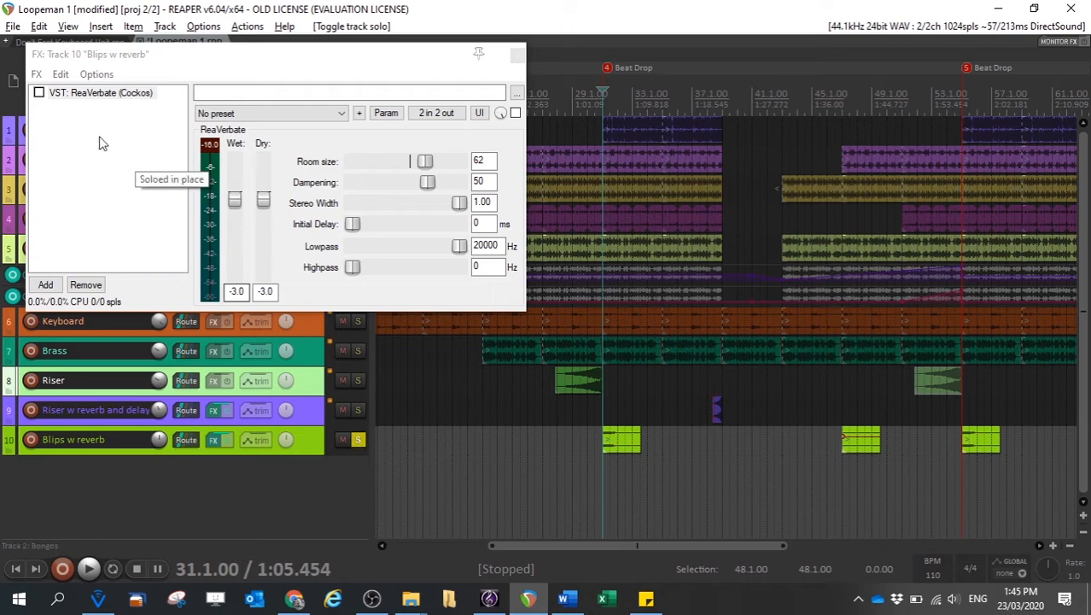
Re-enable ReaVerbate on the soloed Blips w reverb track and listen to the blips with the reverb.
key(space)
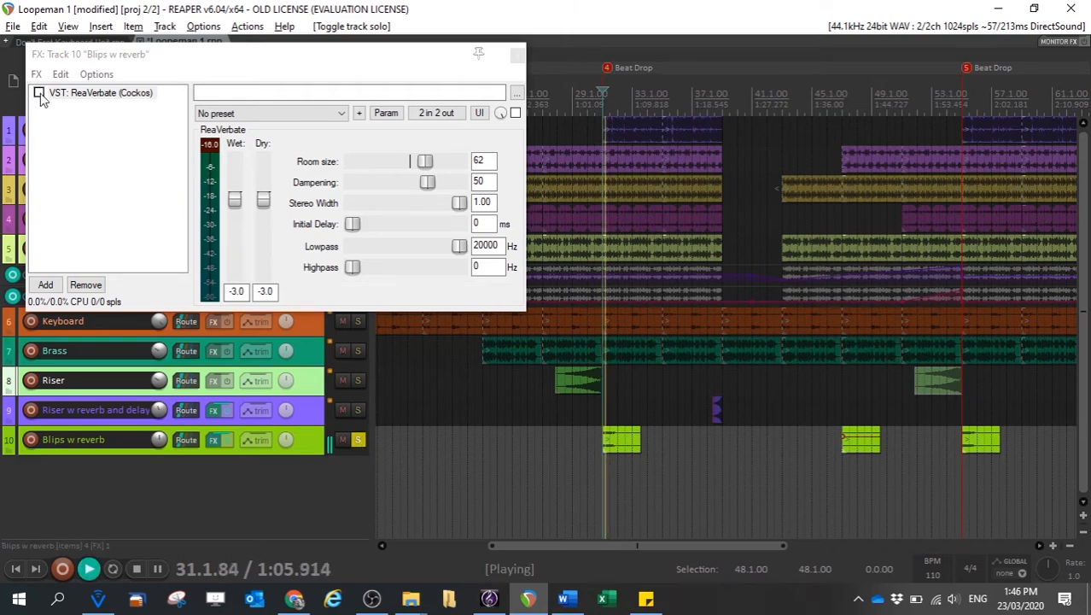
key(space)
click(39, 94)
key(space)
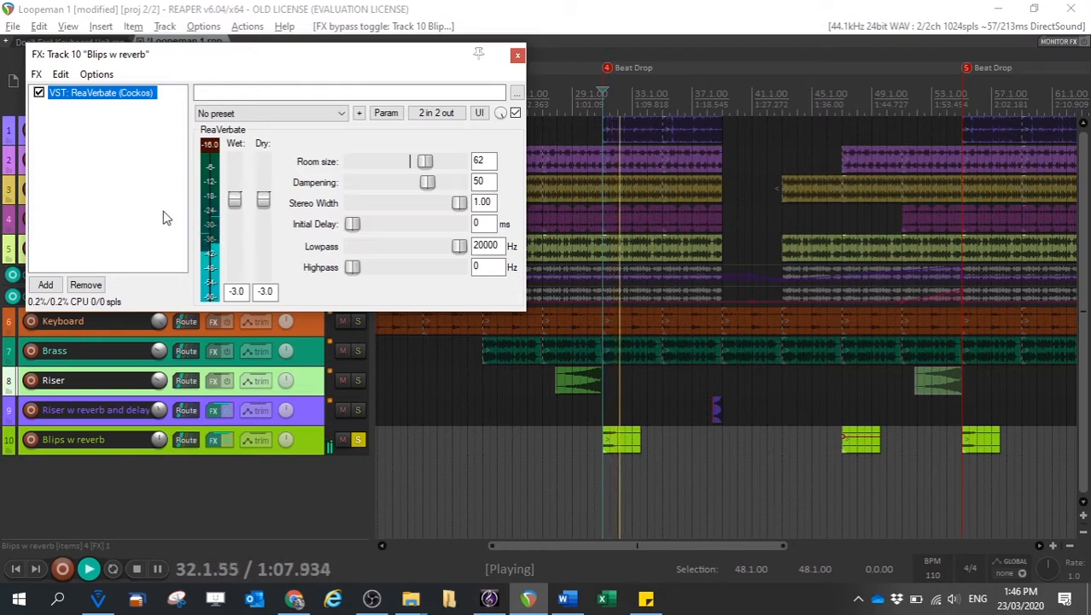
key(space)
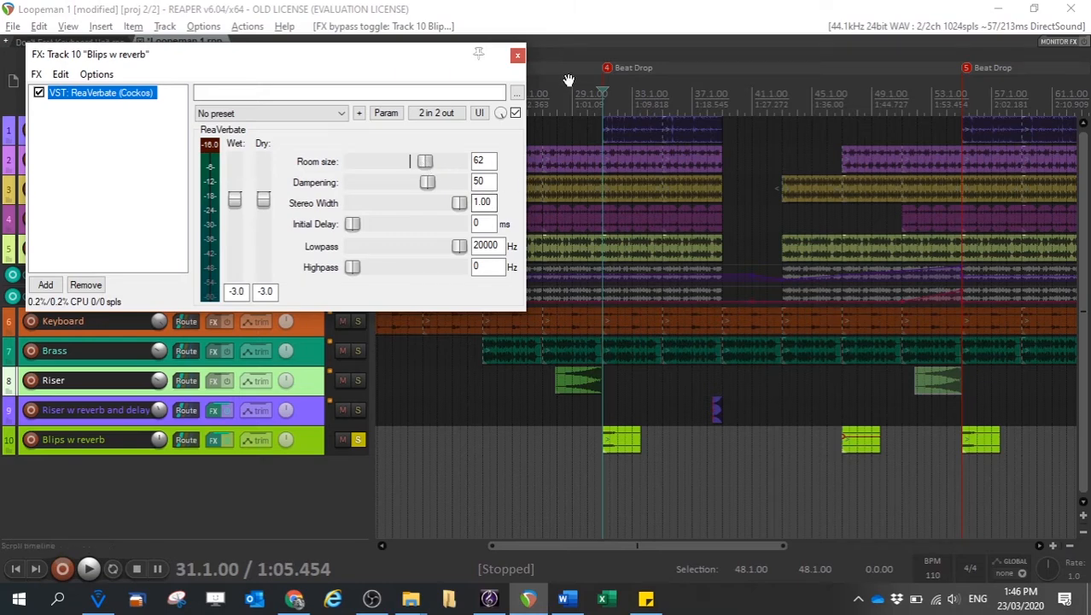
Unsolo the Blips w reverb track and play the full mix with the reverb from bar 30.
click(587, 105)
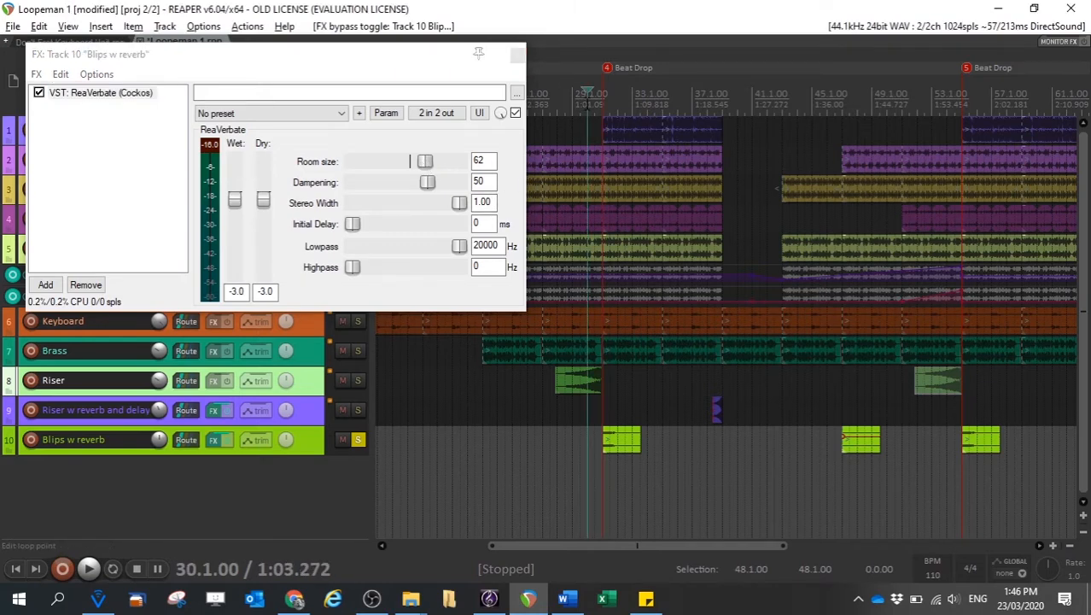
click(358, 439)
key(space)
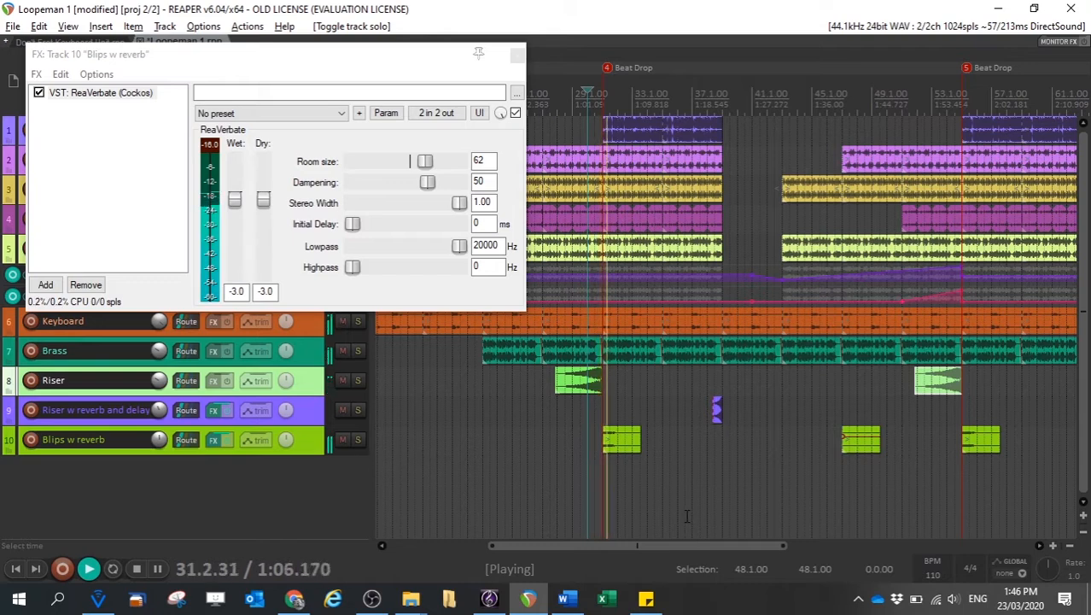
key(space)
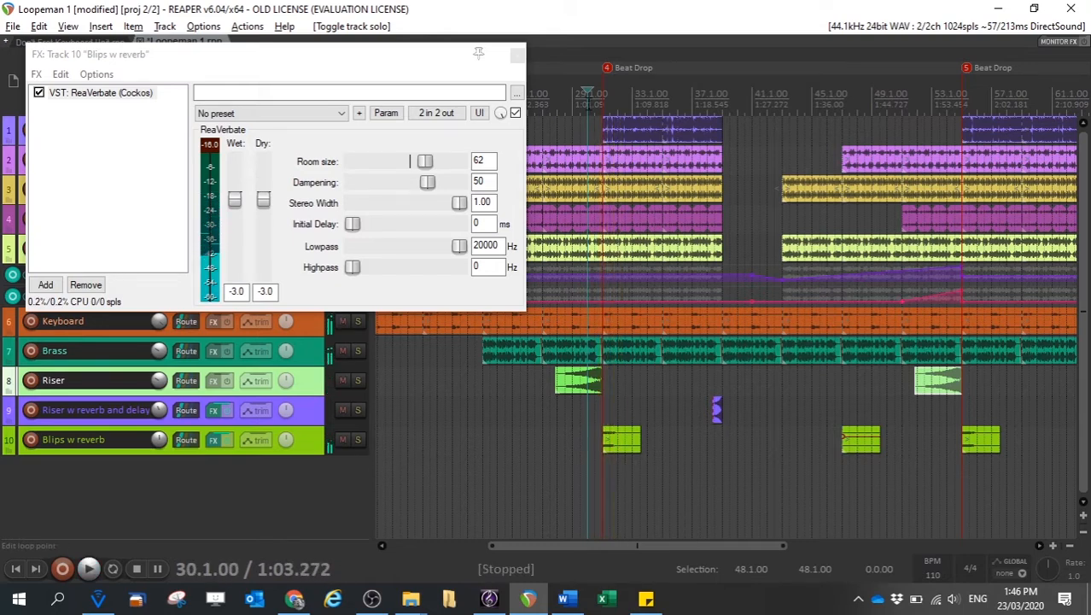
Compare the full mix from bar 30 with ReaVerbate bypassed and then re-enabled on the Blips w reverb track.
click(40, 93)
key(space)
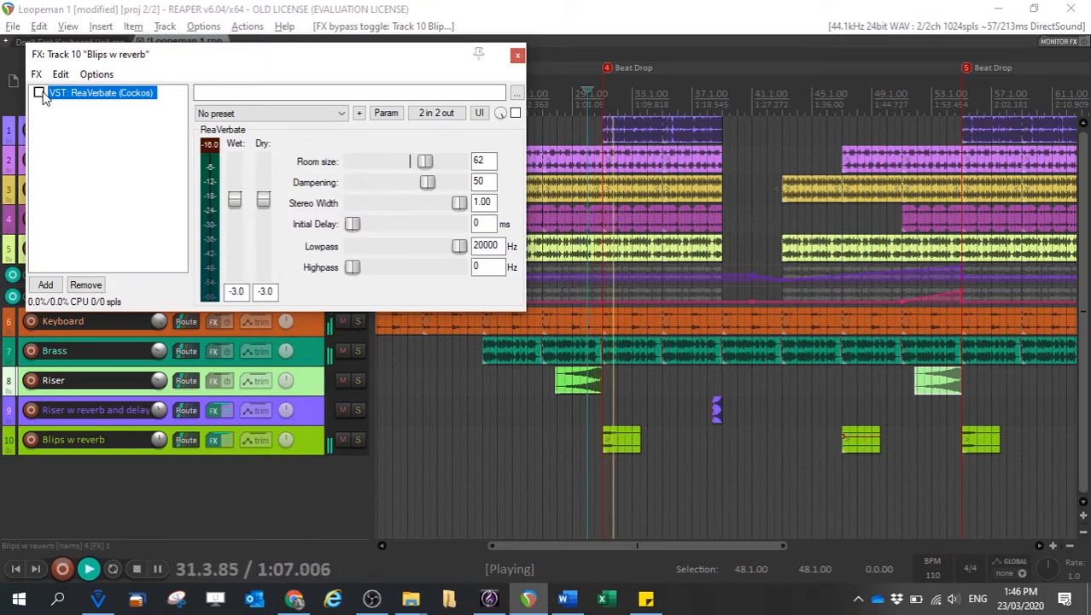
key(space)
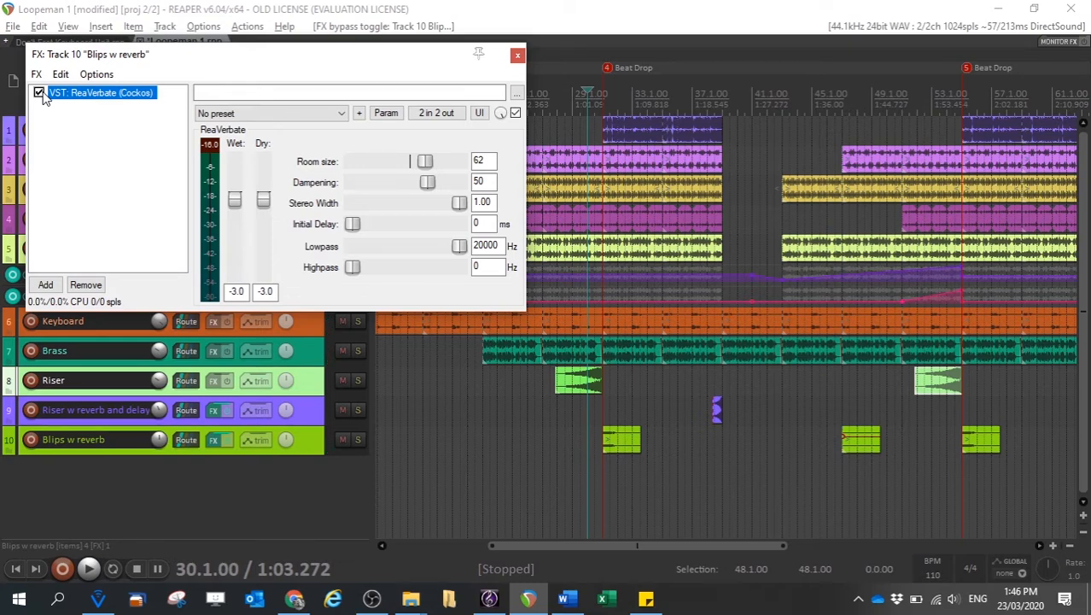
key(space)
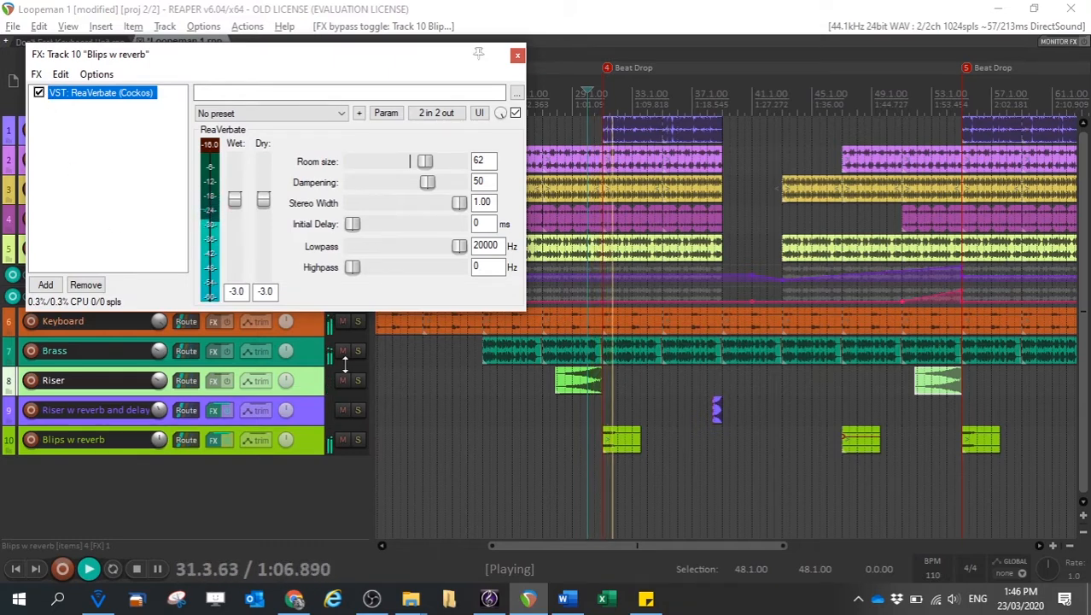
key(space)
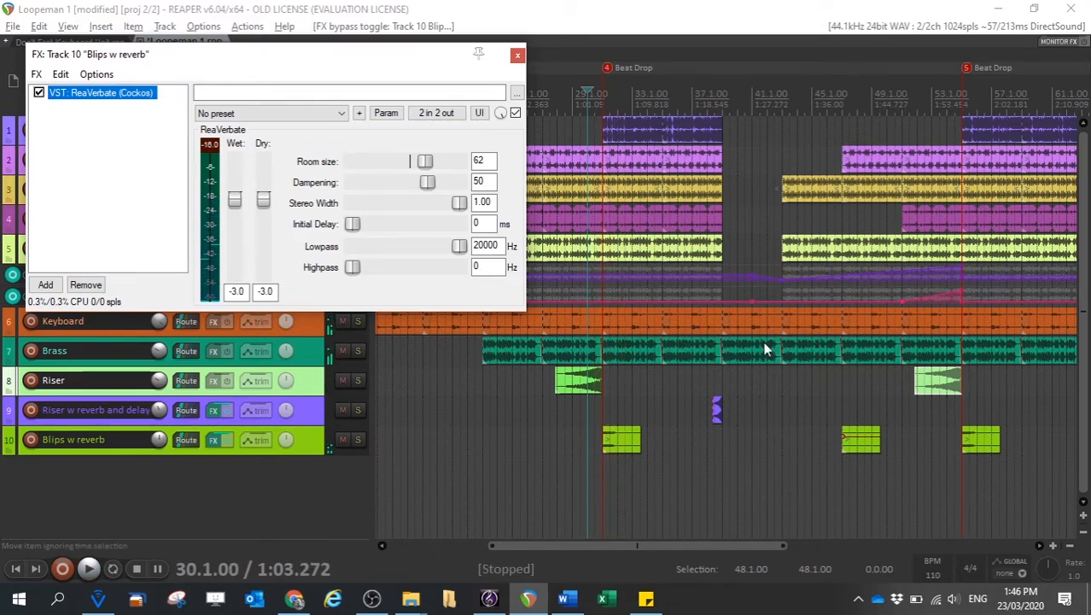
Place the edit cursor at 38.1.00, solo the Riser w reverb and delay track and listen to it with its effects.
click(707, 94)
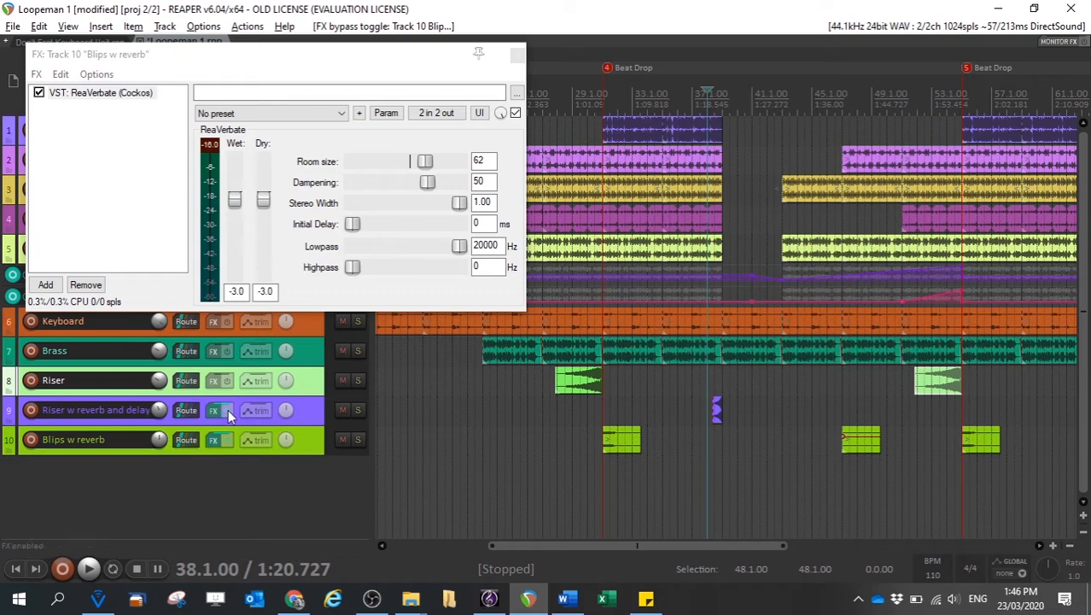
click(358, 410)
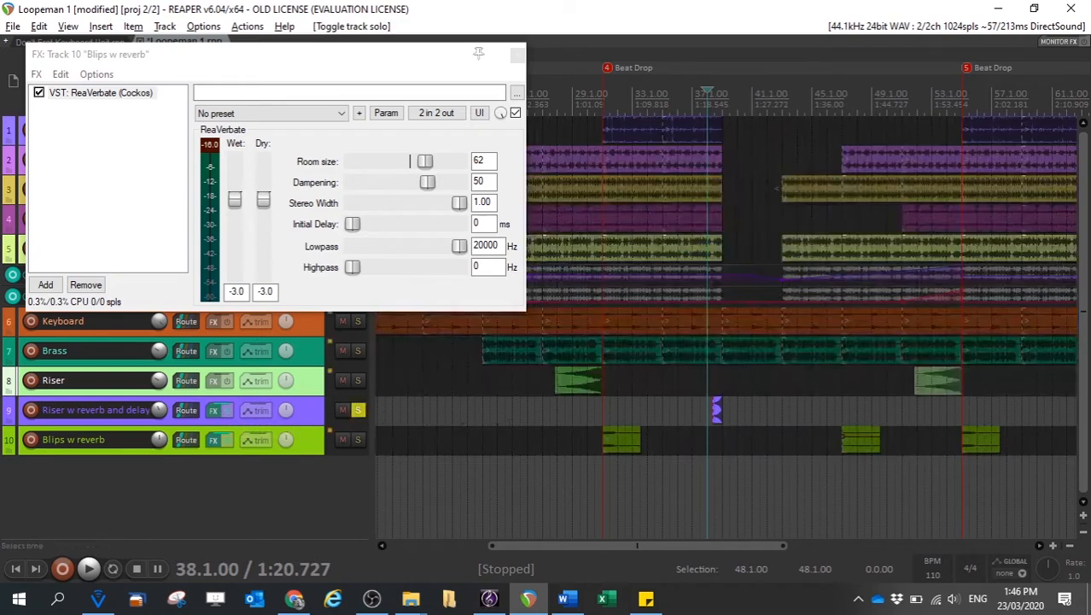
key(space)
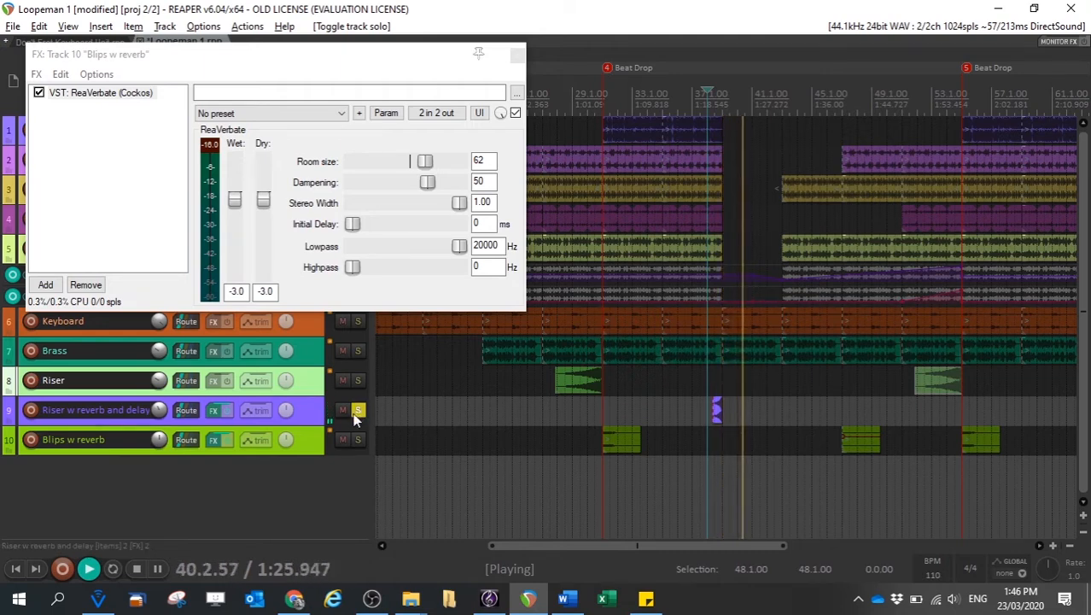
key(space)
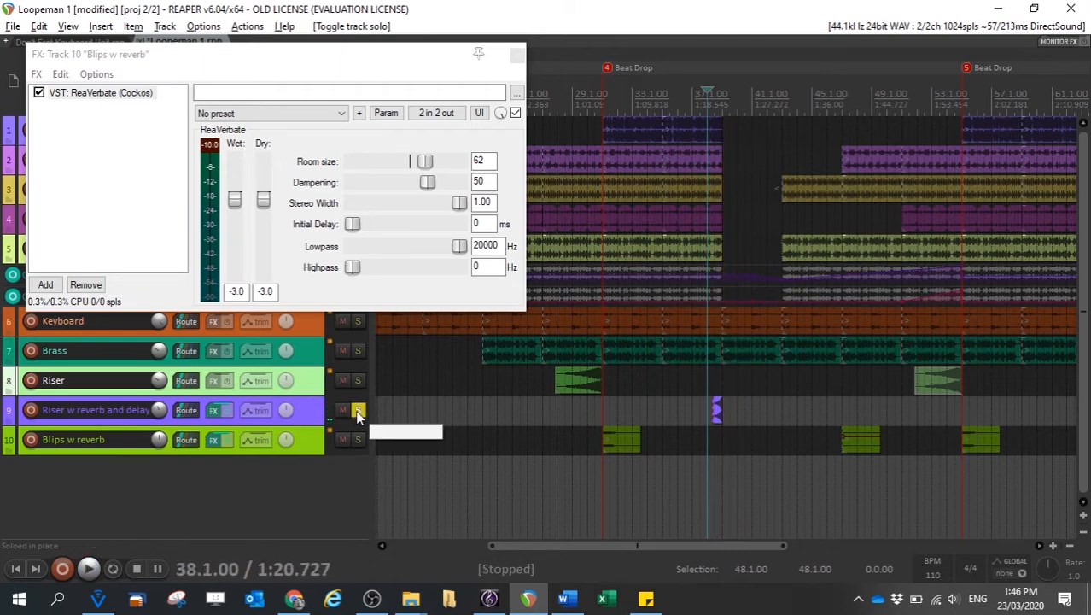
Open the FX chain of the Riser w reverb and delay track and close the Blips w reverb FX window.
click(214, 409)
click(516, 53)
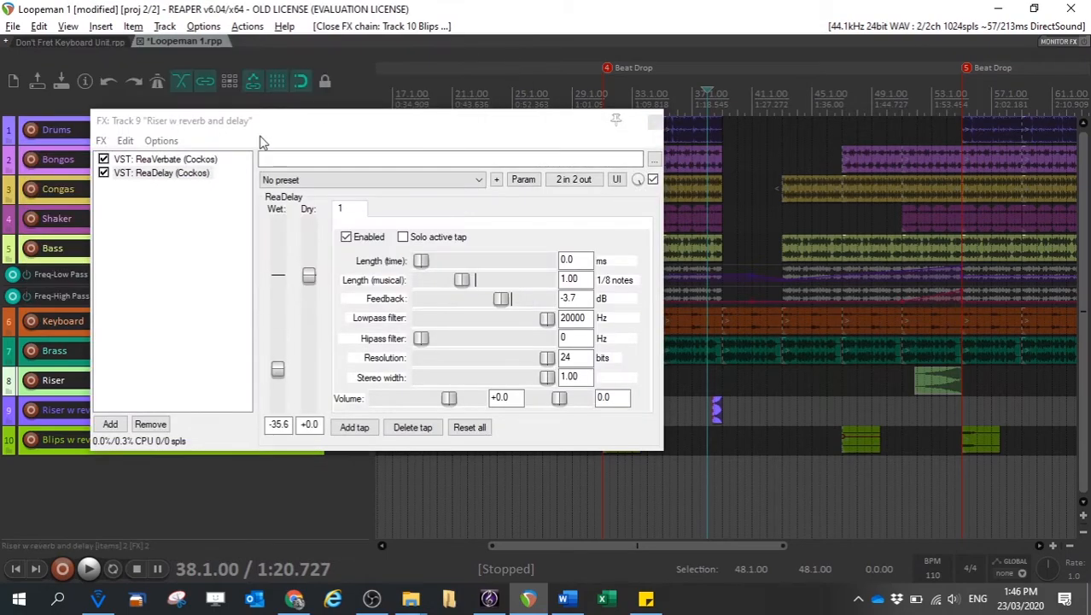
drag(263, 141, 633, 205)
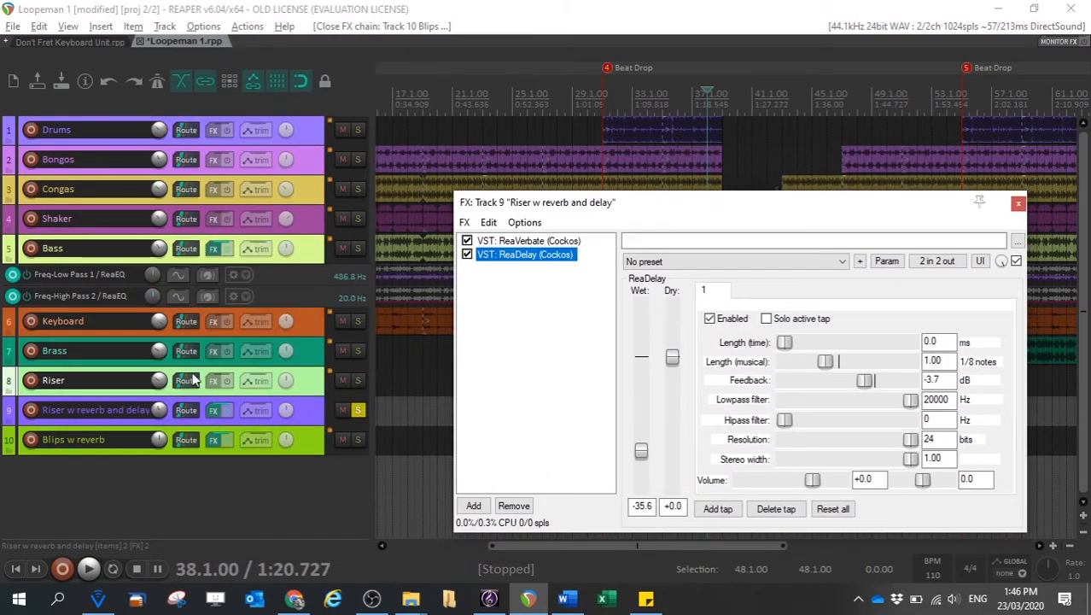
Bypass the whole FX chain of the Riser w reverb and delay track and listen to the dry riser.
click(228, 412)
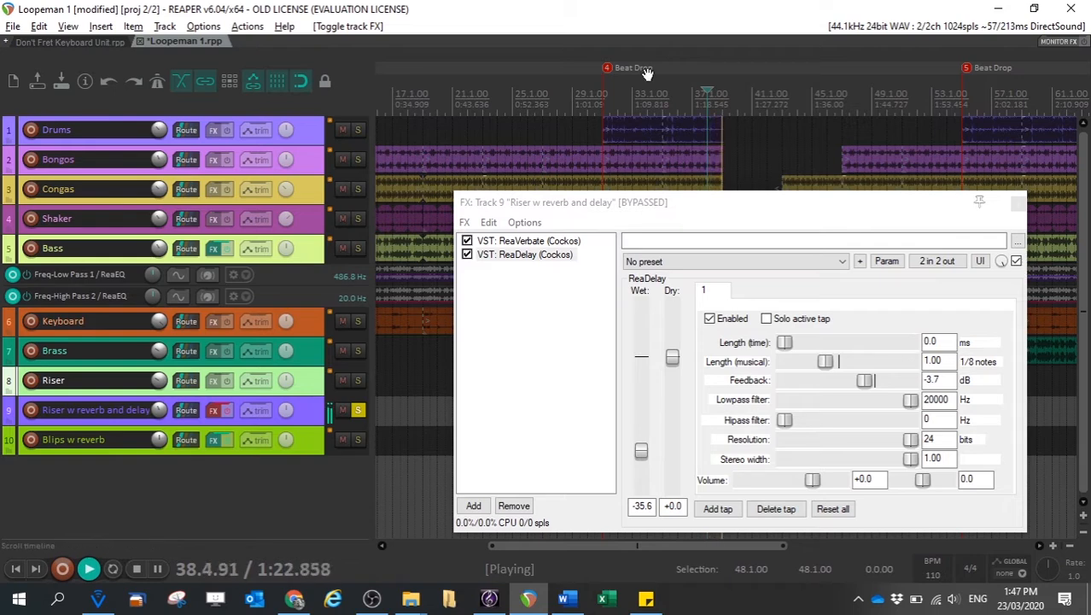
key(space)
key(space)
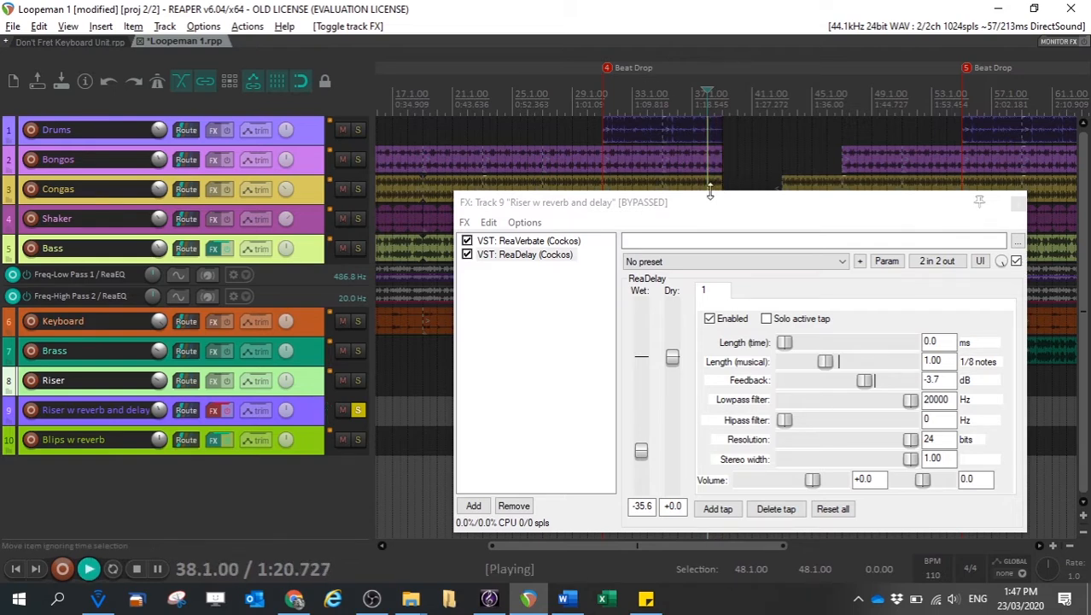
drag(699, 211, 552, 202)
key(space)
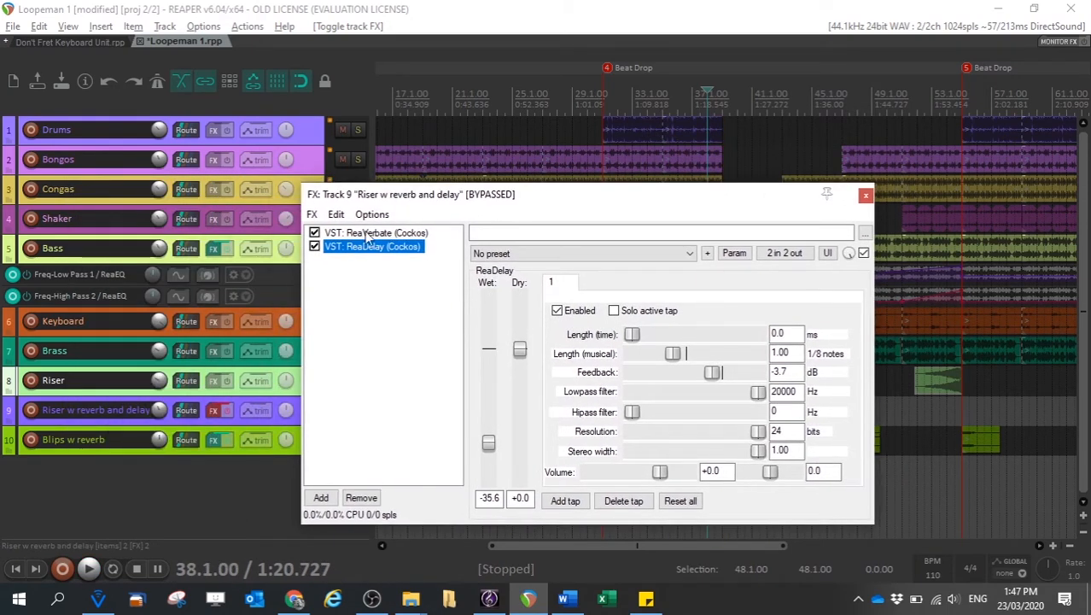
Listen to the riser with the FX chain active and only ReaDelay bypassed, and re-enable ReaDelay.
click(314, 247)
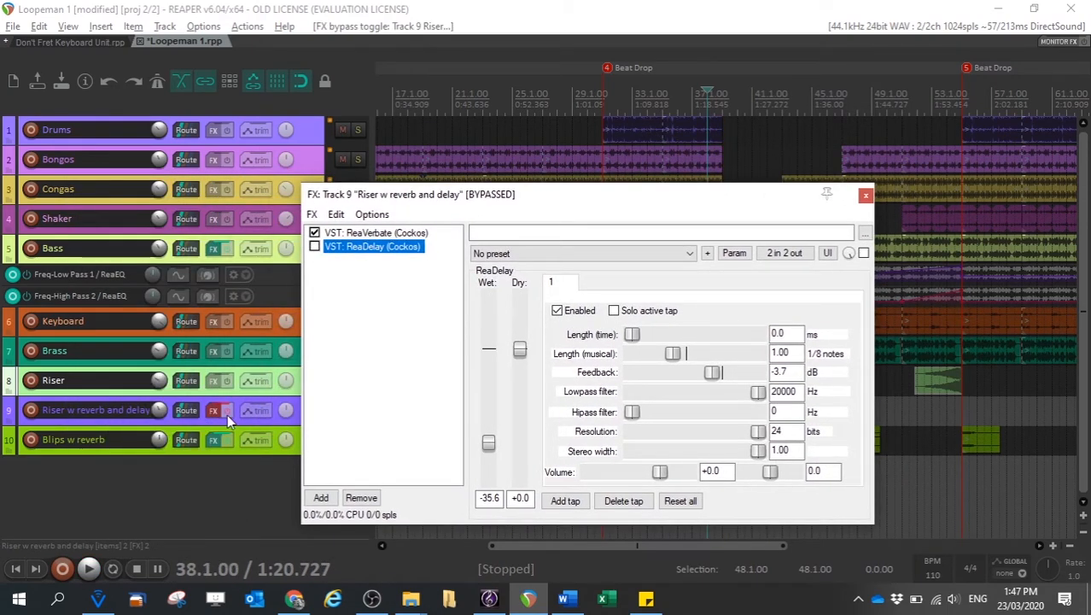
click(227, 414)
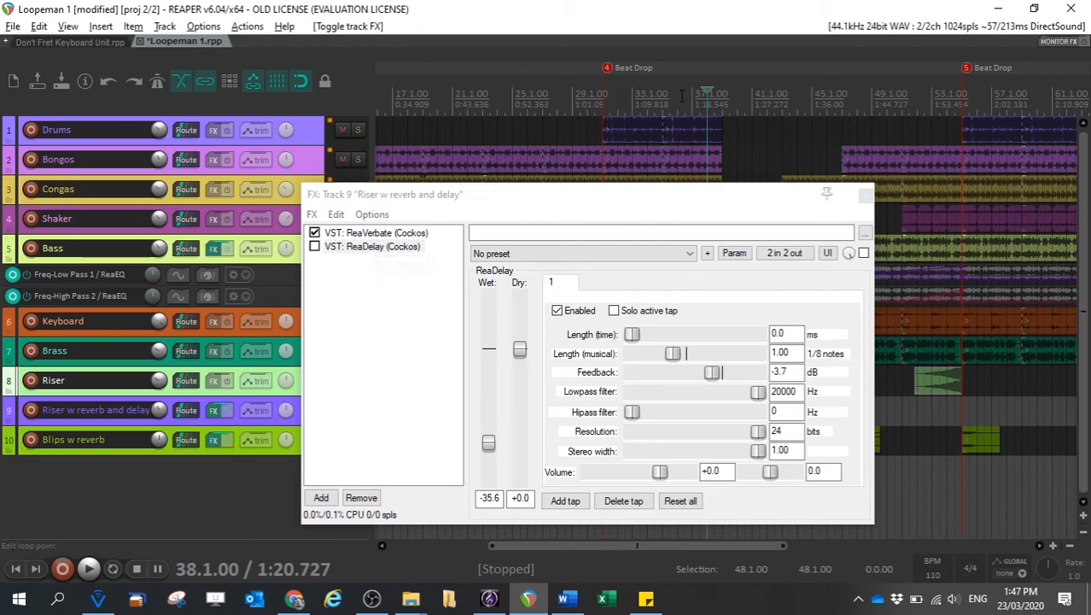
key(space)
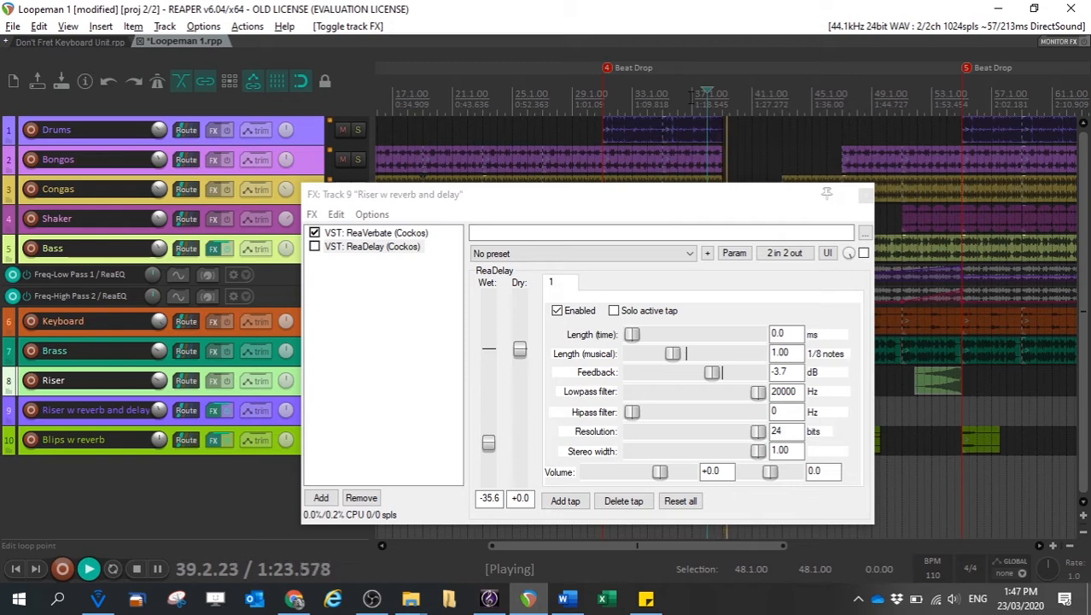
key(space)
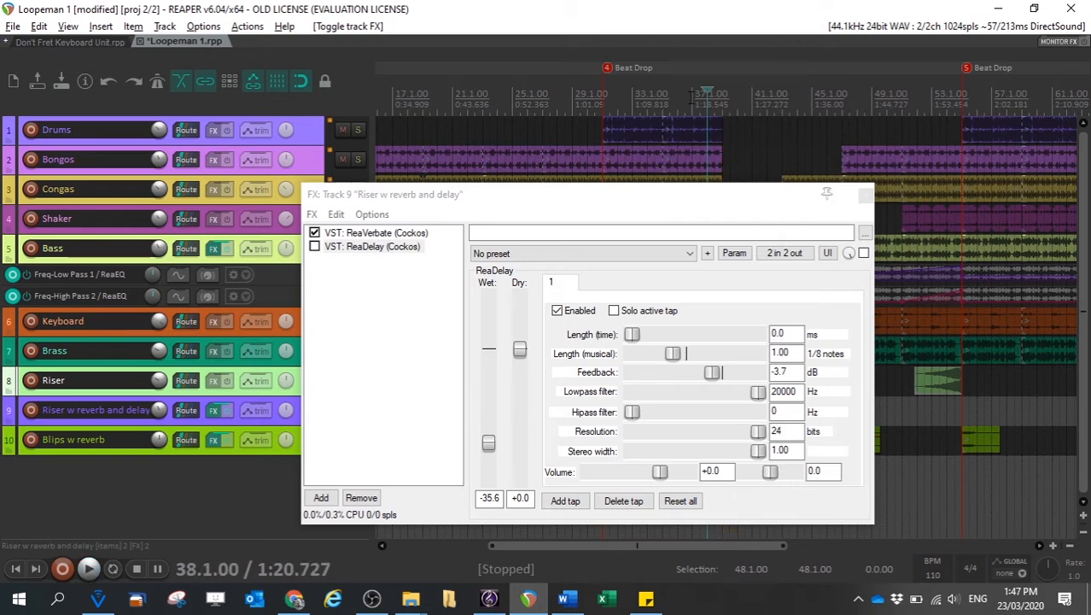
key(space)
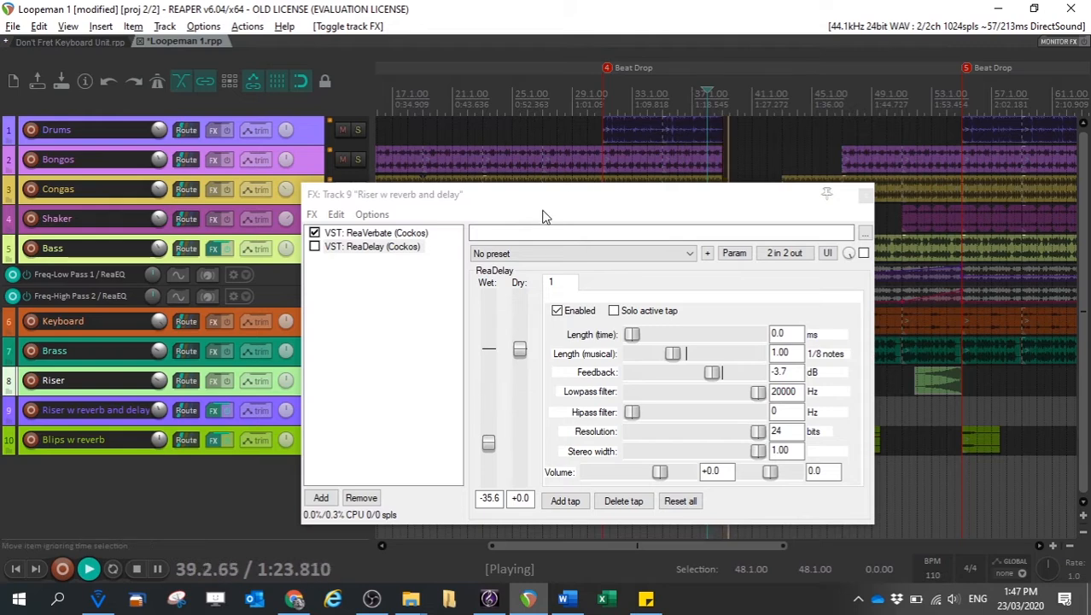
key(space)
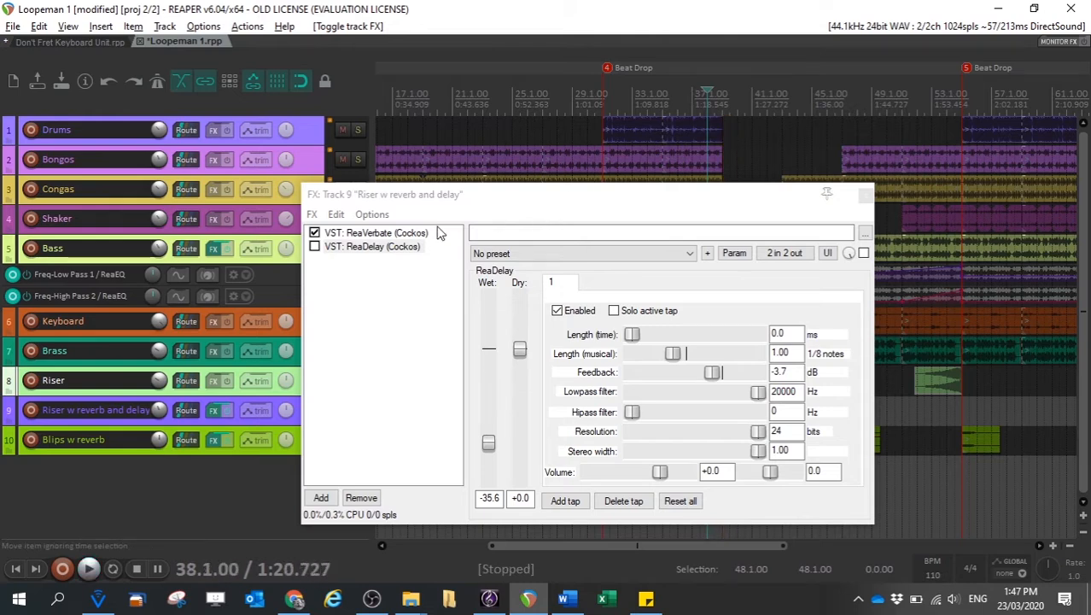
click(315, 246)
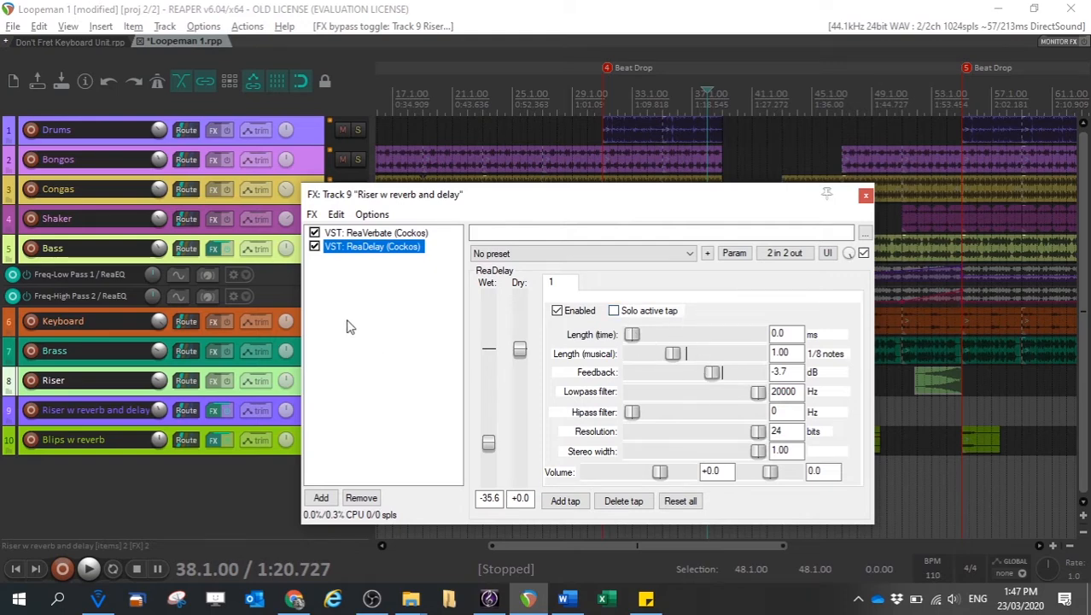
Add a second ReaDelay to the Riser w reverb and delay track and move the FX window clear of the riser item.
double_click(376, 316)
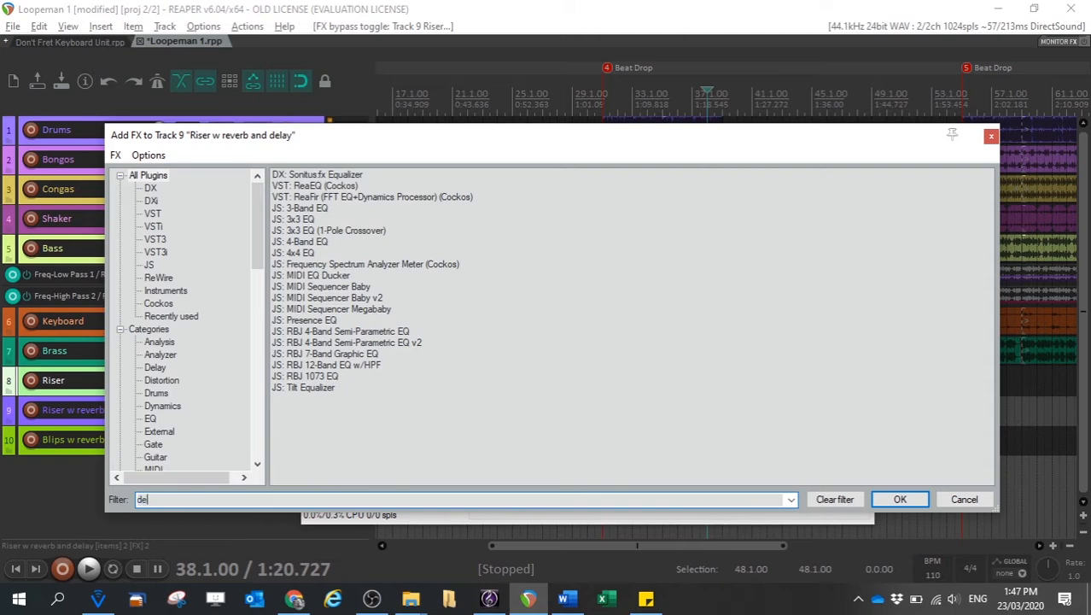
text(de)
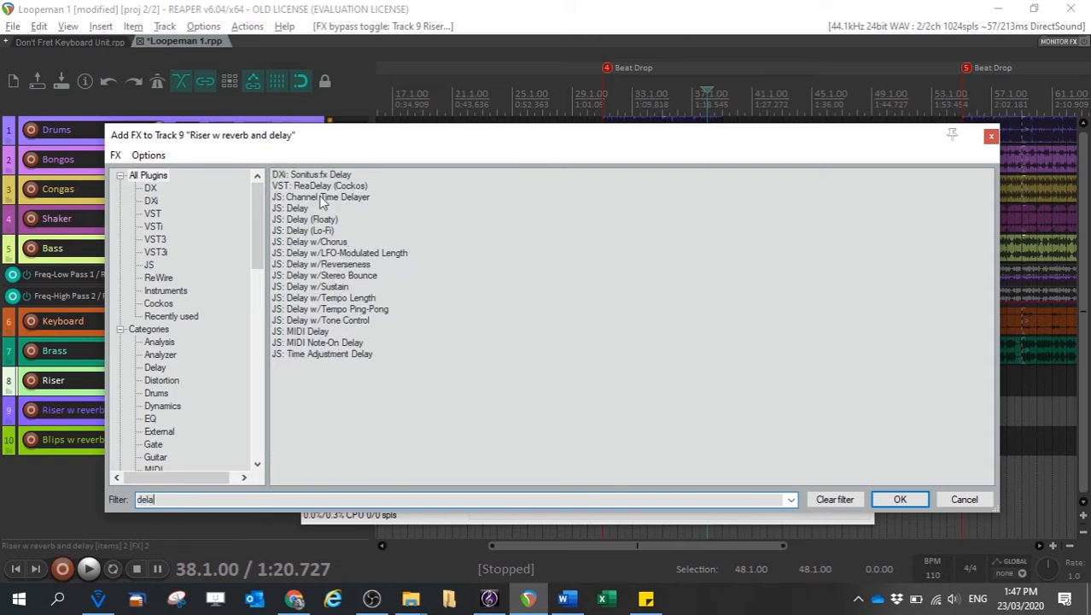
double_click(327, 186)
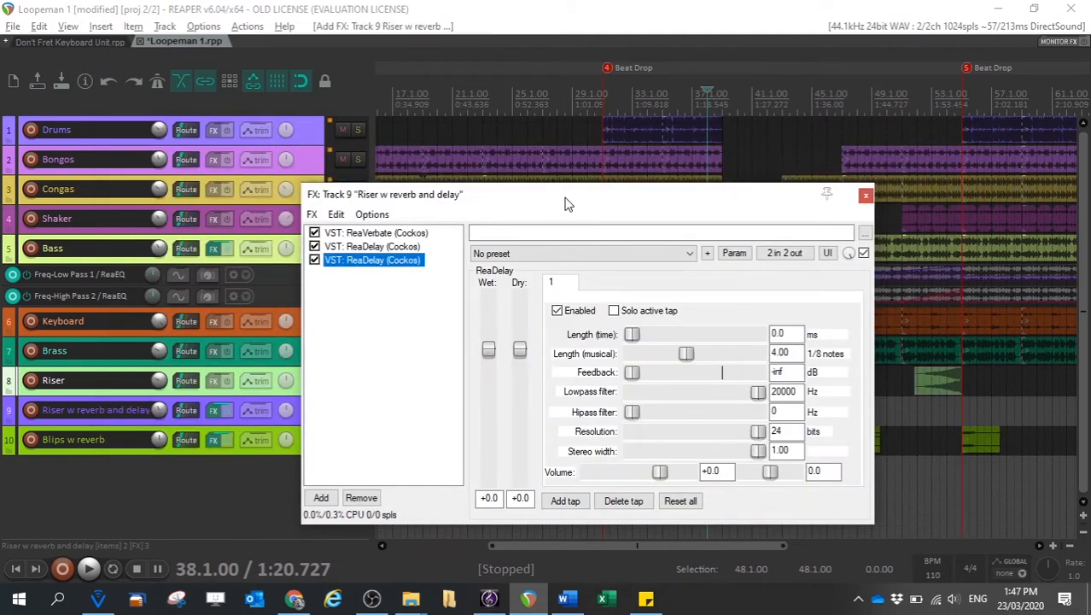
drag(565, 204, 293, 223)
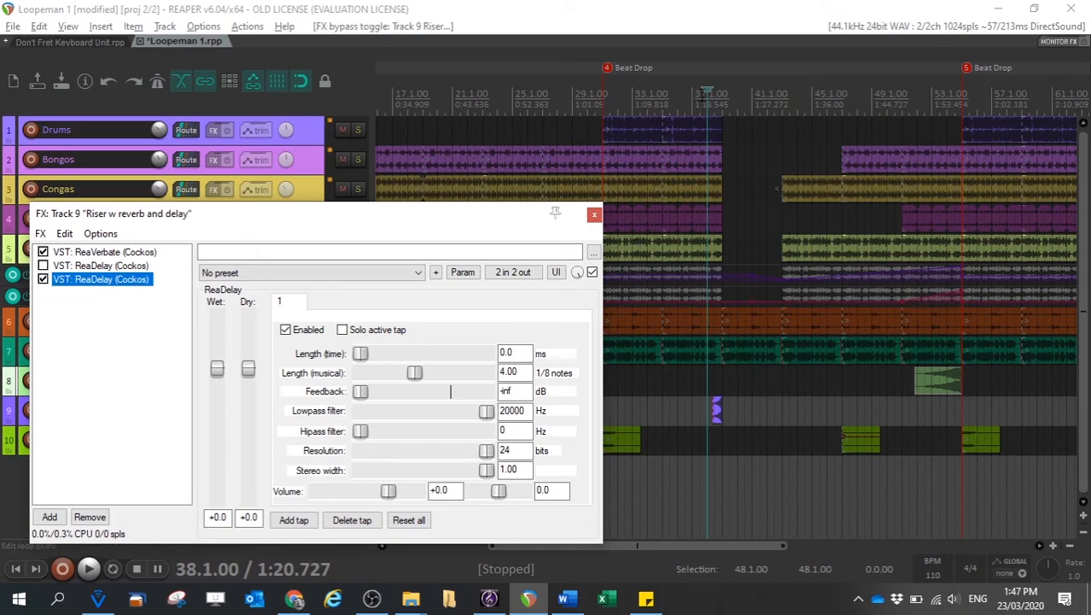
Listen to the riser from 38.1.00 with the newly added ReaDelay at its default settings and the original delay bypassed.
key(space)
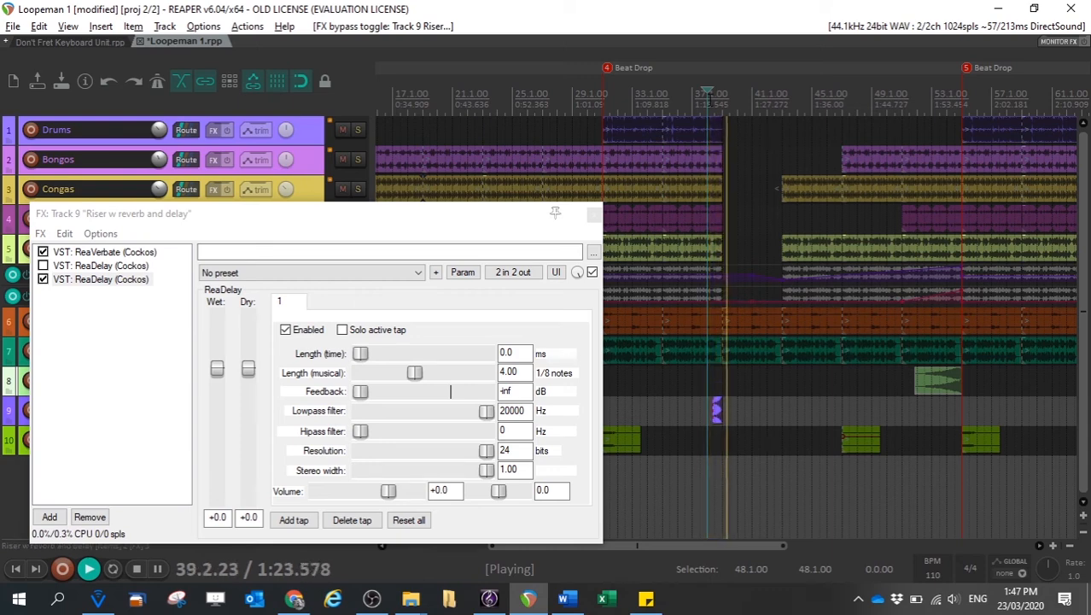
key(space)
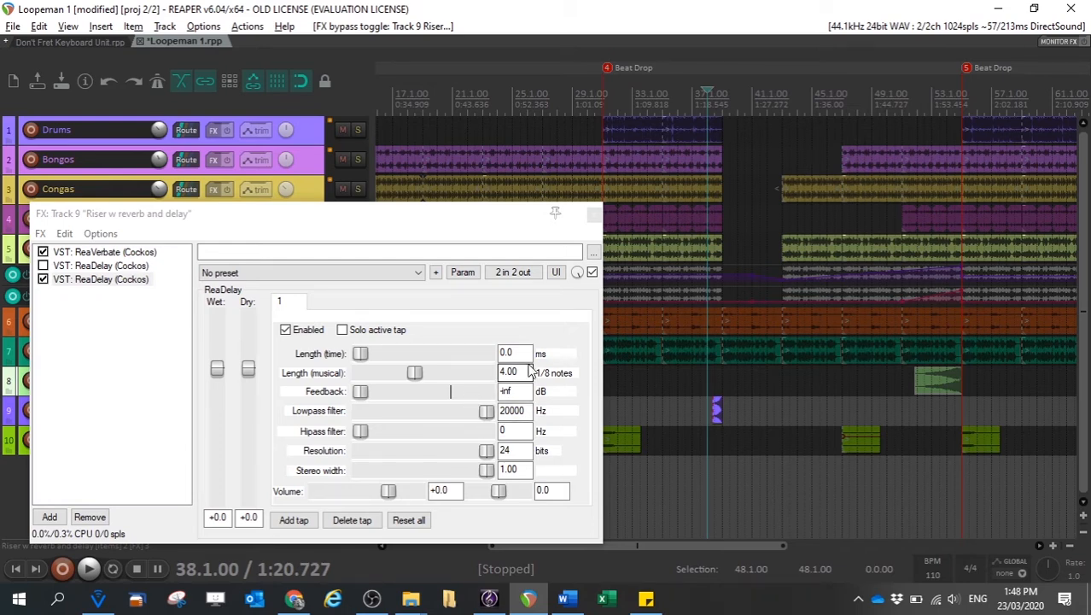
key(space)
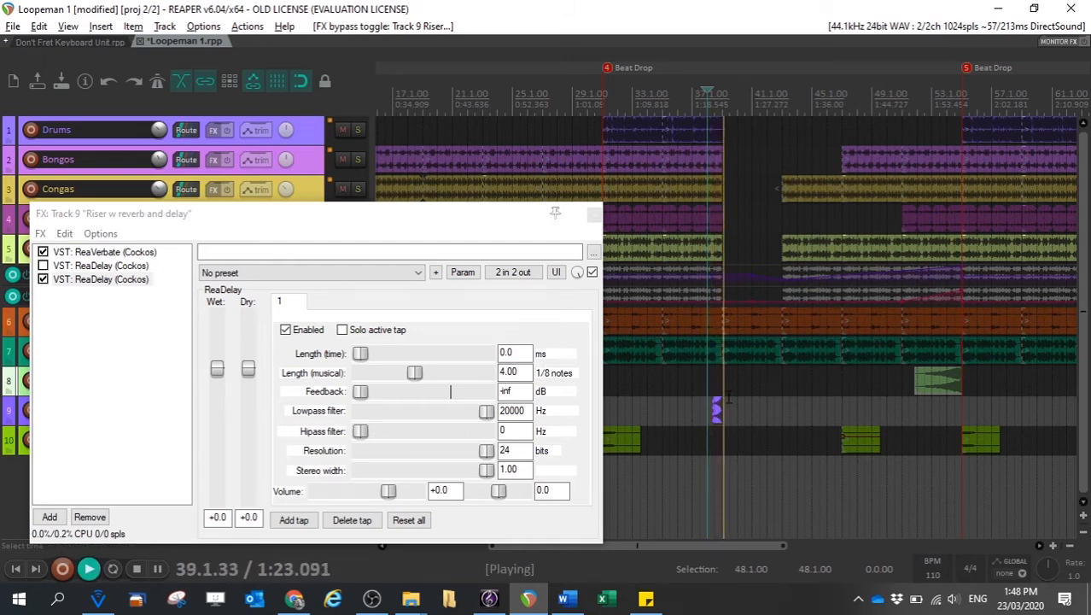
key(space)
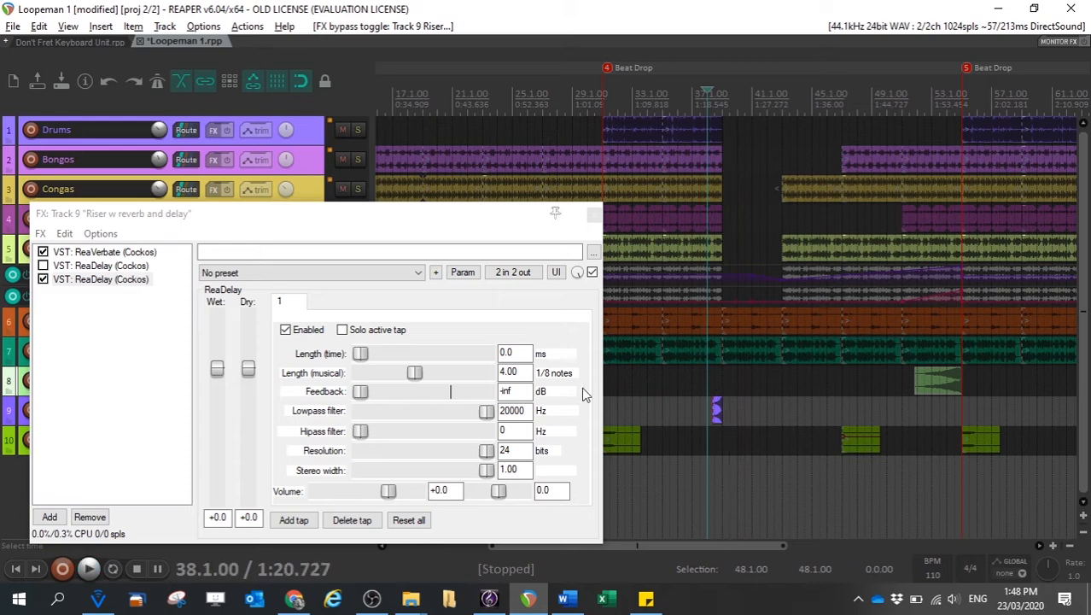
Raise the second ReaDelay's feedback to -6.8 dB and listen to the riser's repeats.
drag(363, 394, 421, 403)
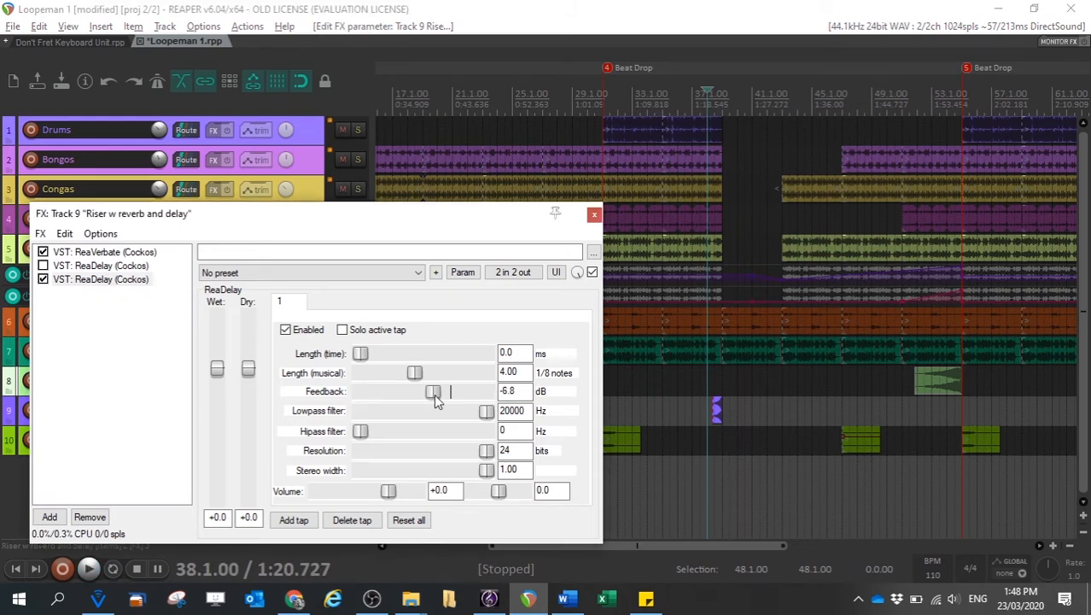
key(space)
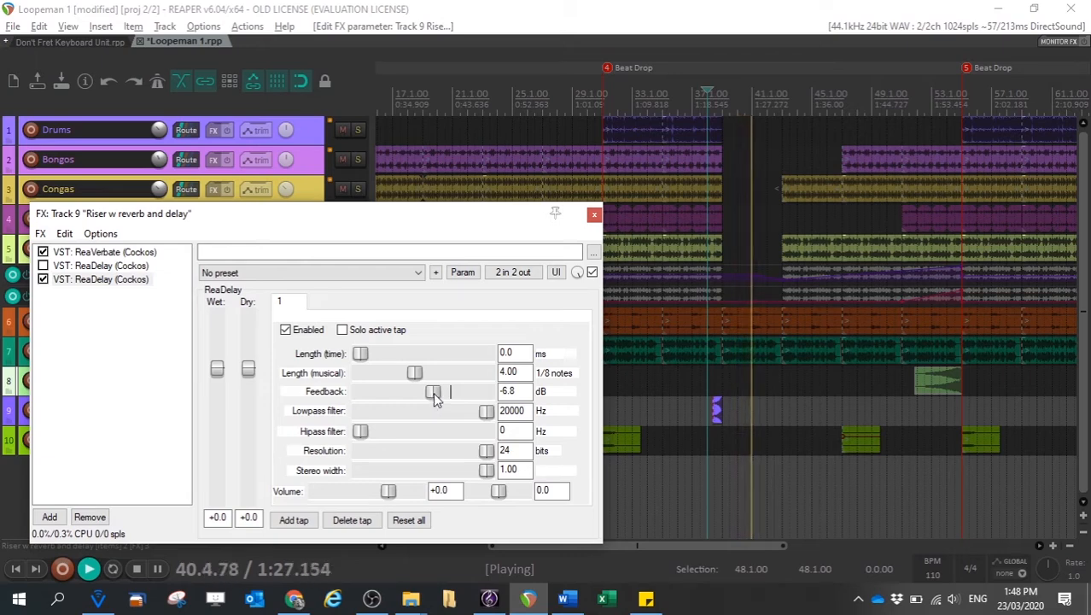
key(space)
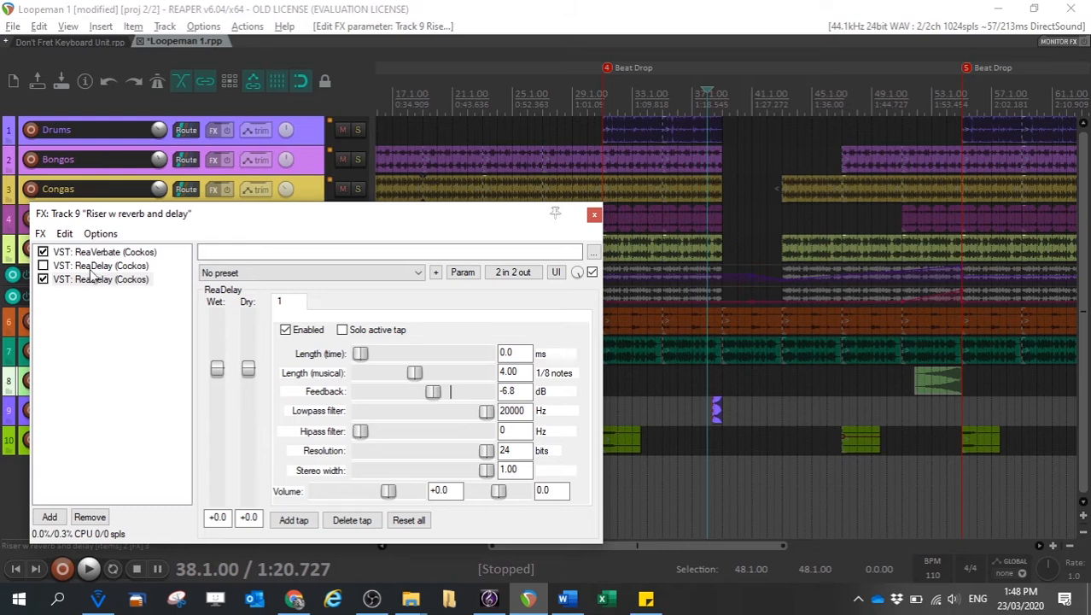
Bypass the second ReaDelay and delete it from the Riser w reverb and delay track.
click(44, 279)
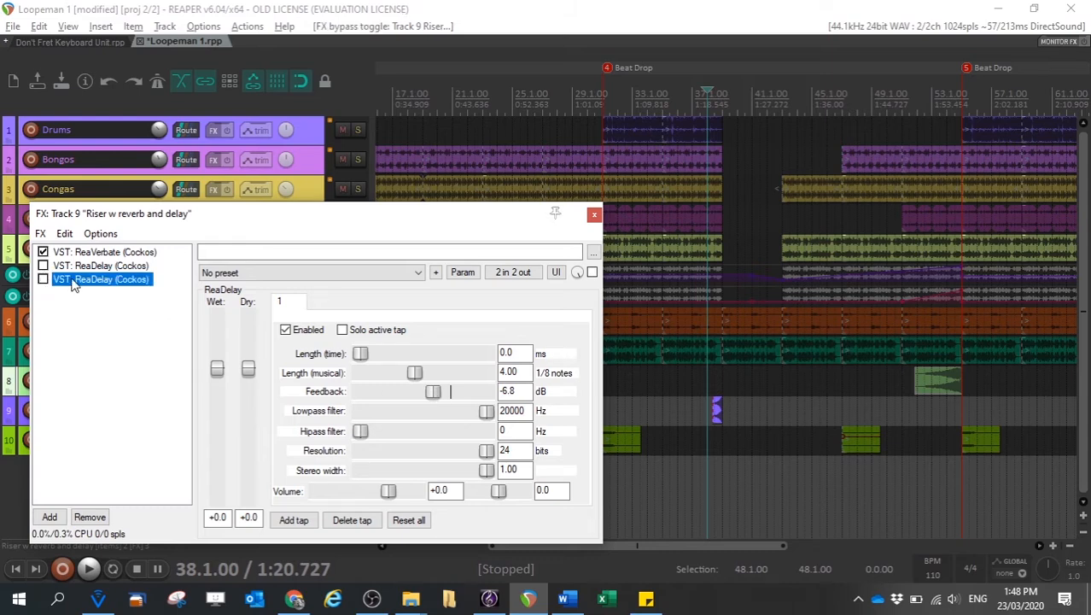
key(Delete)
Play the soloed riser from 38.1.00 with its ReaDelay wet automation and close the FX chain window.
key(space)
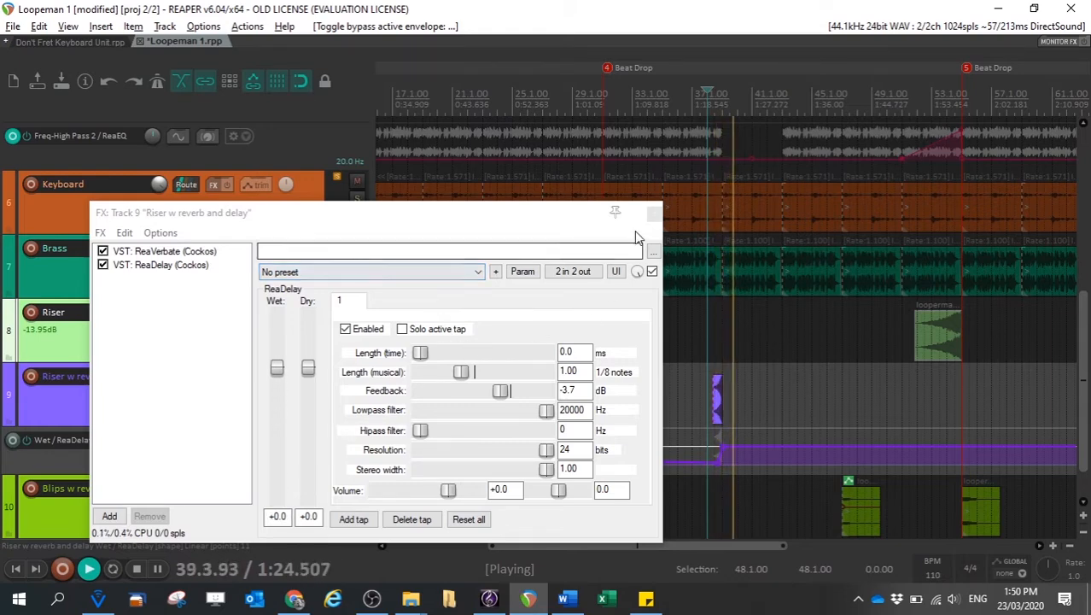
click(654, 214)
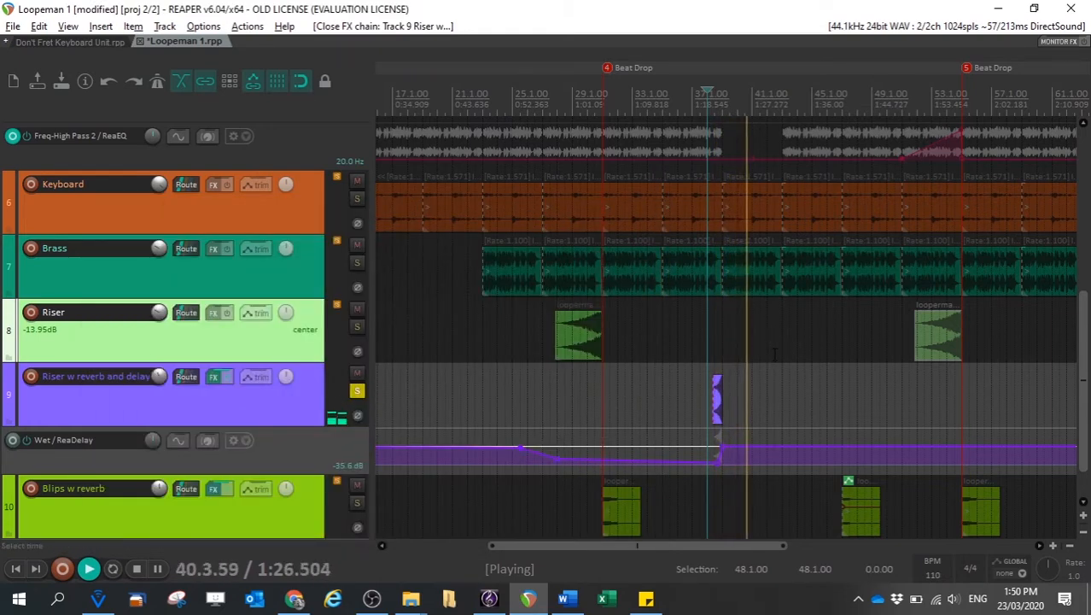
key(space)
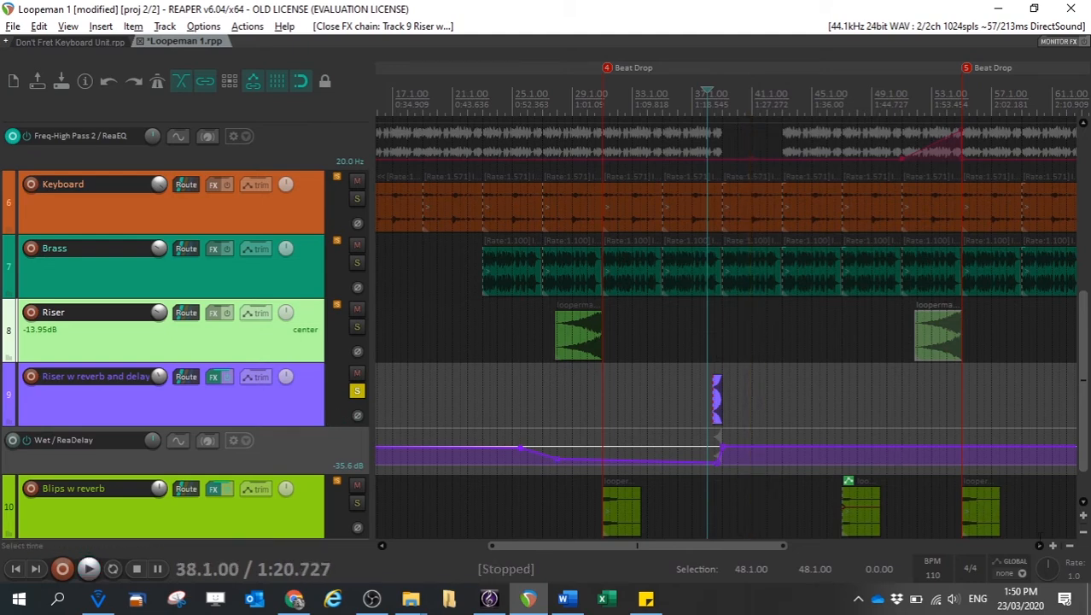
Place the edit cursor at 42.1.00 and open the Bass track's effects chain with the ReaPitch settings shown.
scroll(790, 394, down, 5)
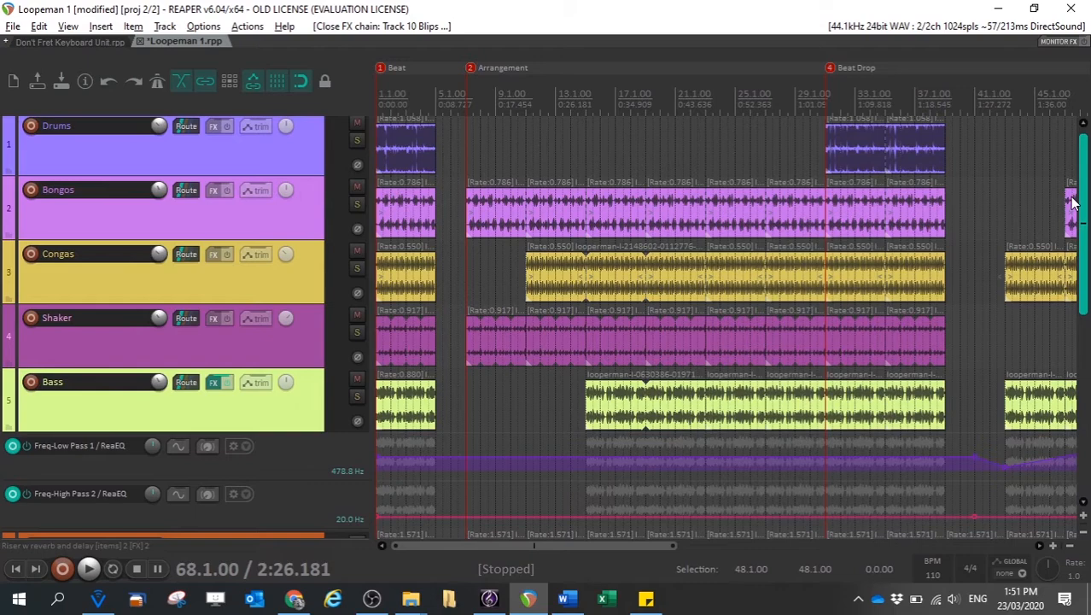
drag(1074, 202, 1074, 240)
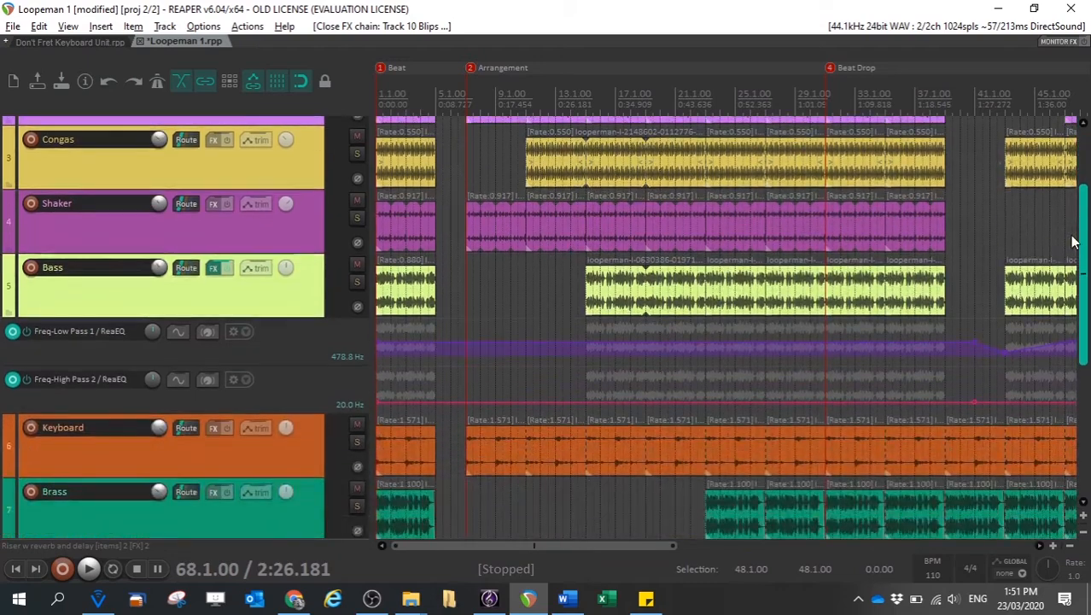
drag(607, 550, 744, 499)
click(655, 111)
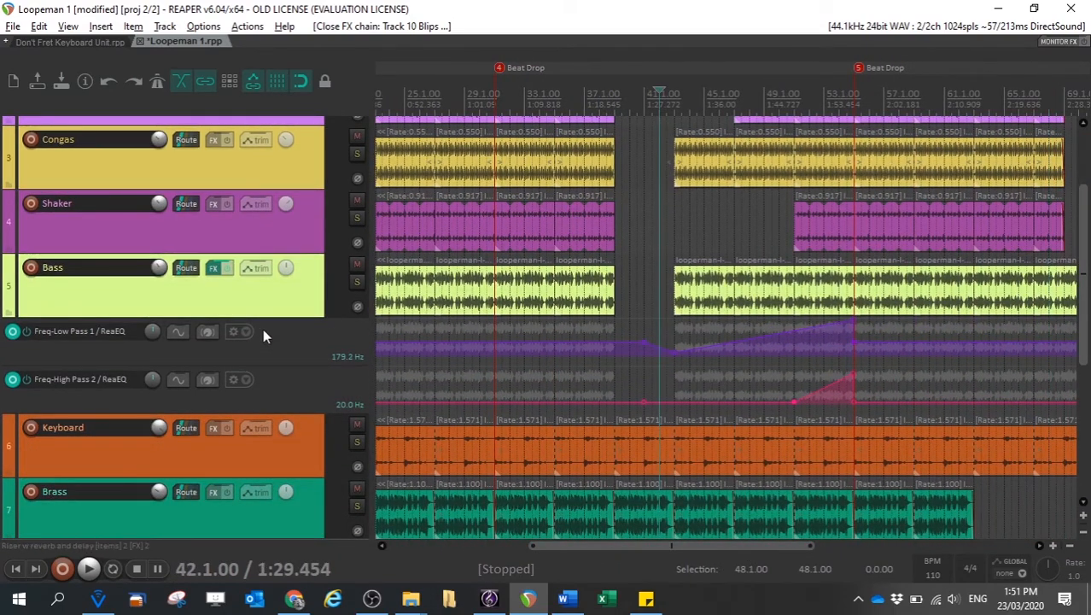
click(215, 269)
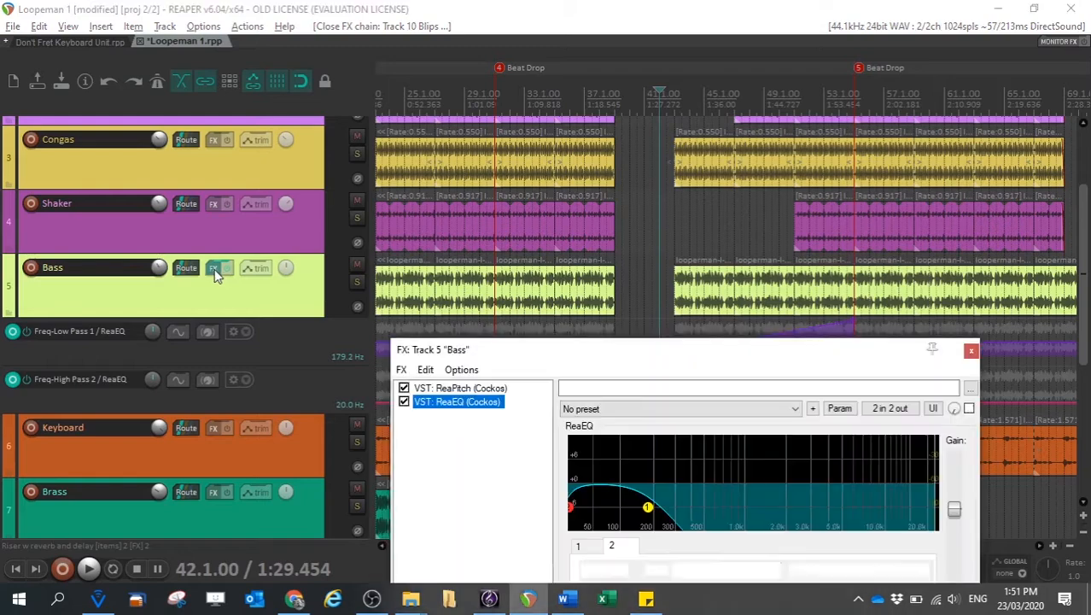
click(464, 389)
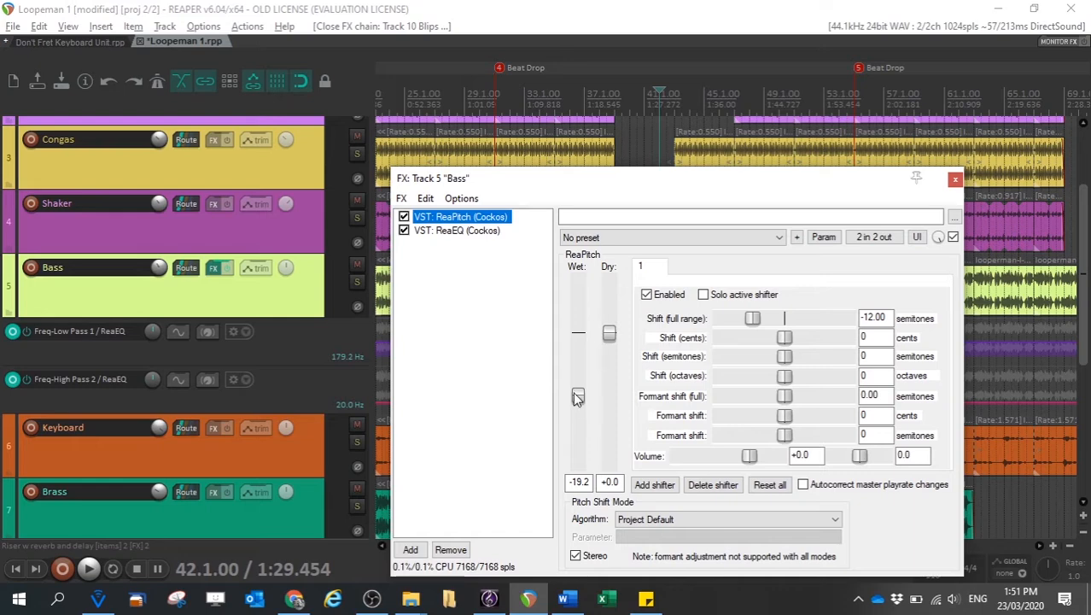
drag(706, 182, 397, 135)
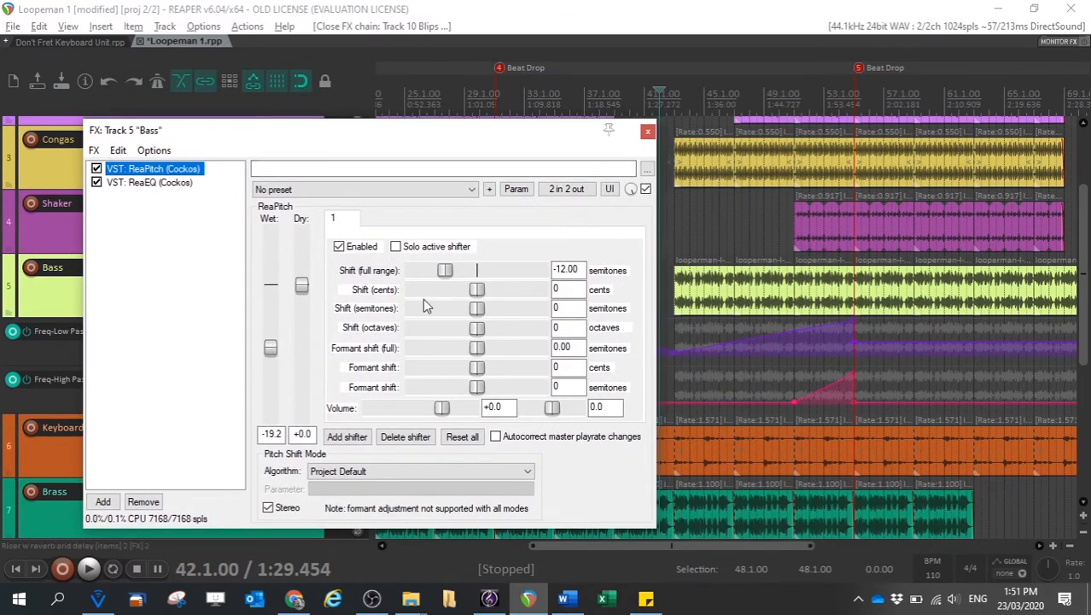
Solo the Bass track, play it from 25.3.00 and bypass ReaPitch to compare the sound without the octave shift.
key(space)
drag(429, 139, 554, 453)
click(357, 282)
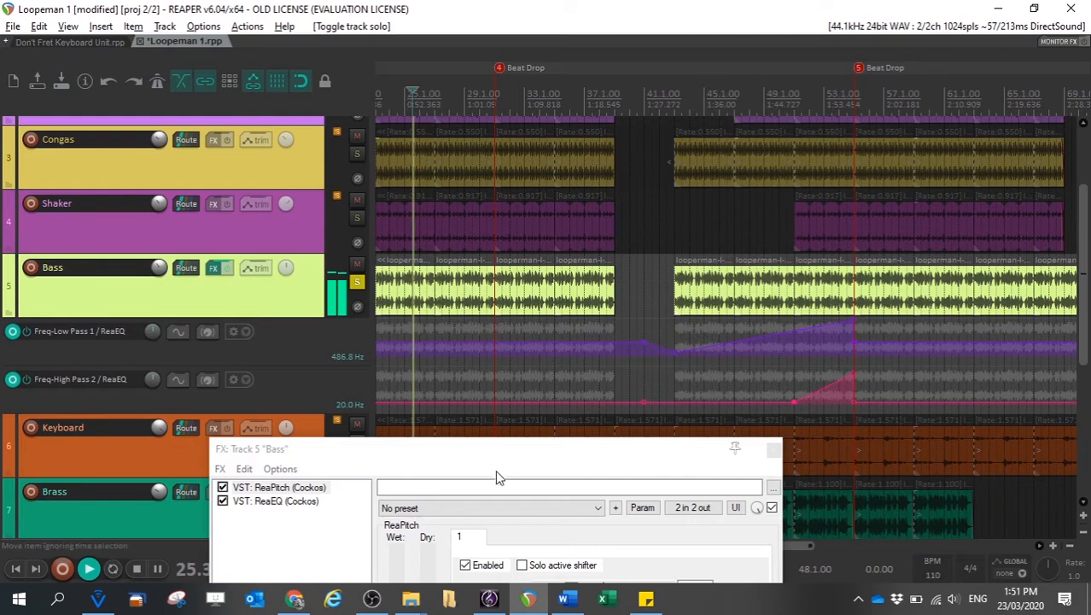
drag(504, 447, 660, 134)
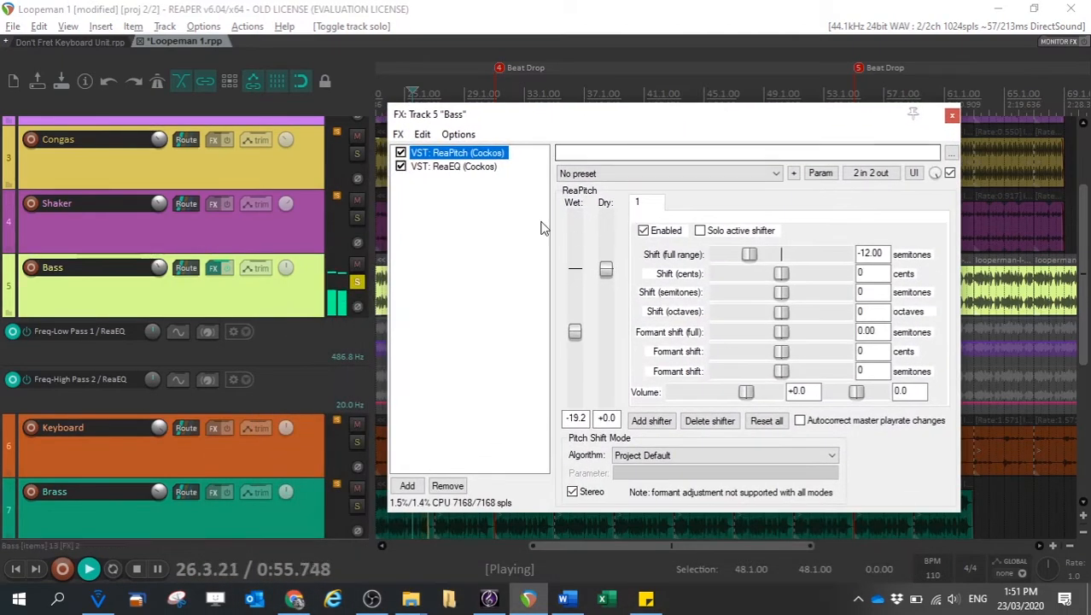
click(400, 152)
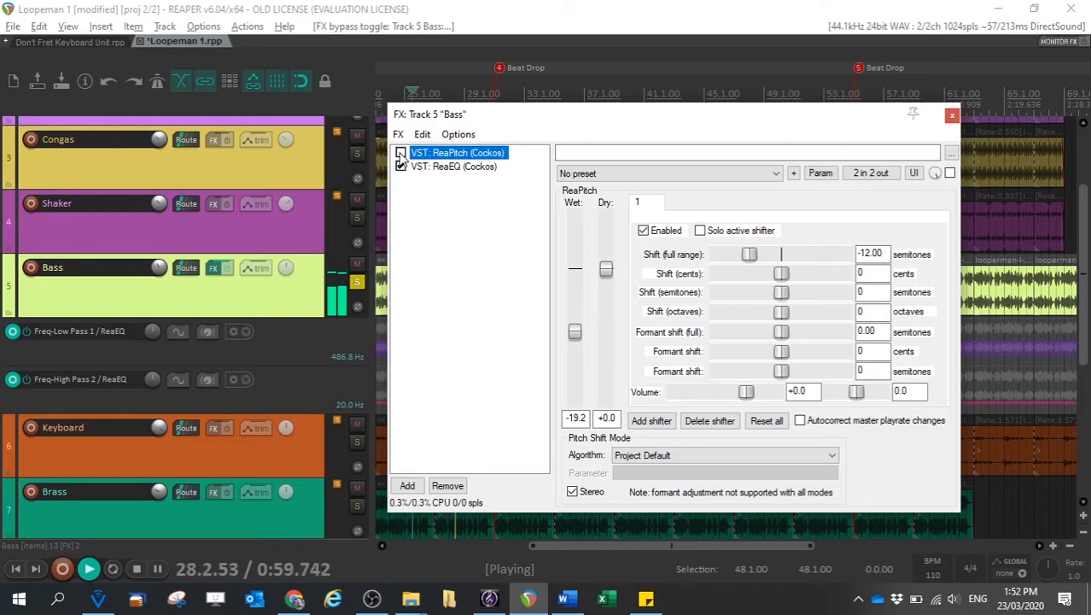
Re-enable ReaPitch on the Bass track, try its wet level at +9.9 dB and settle it at -11.6 dB.
drag(578, 336, 576, 277)
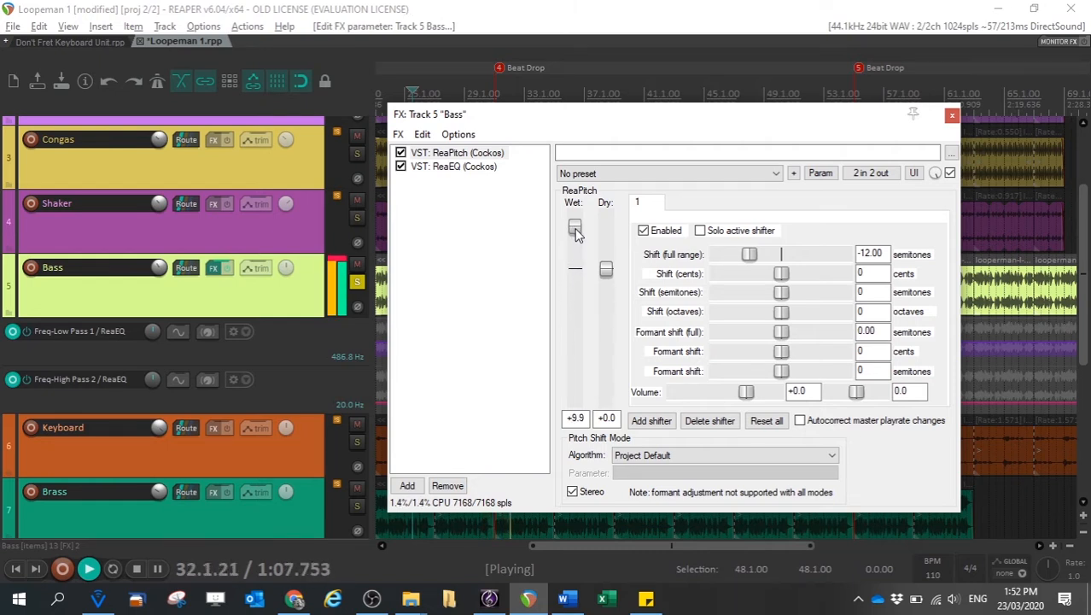
drag(575, 239, 576, 254)
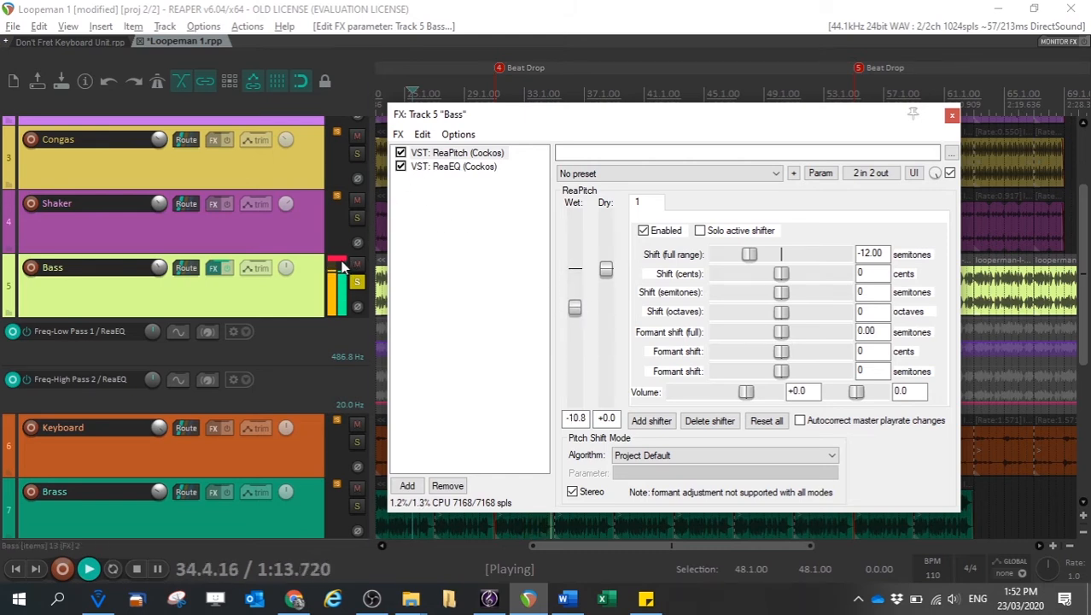
drag(575, 307, 577, 314)
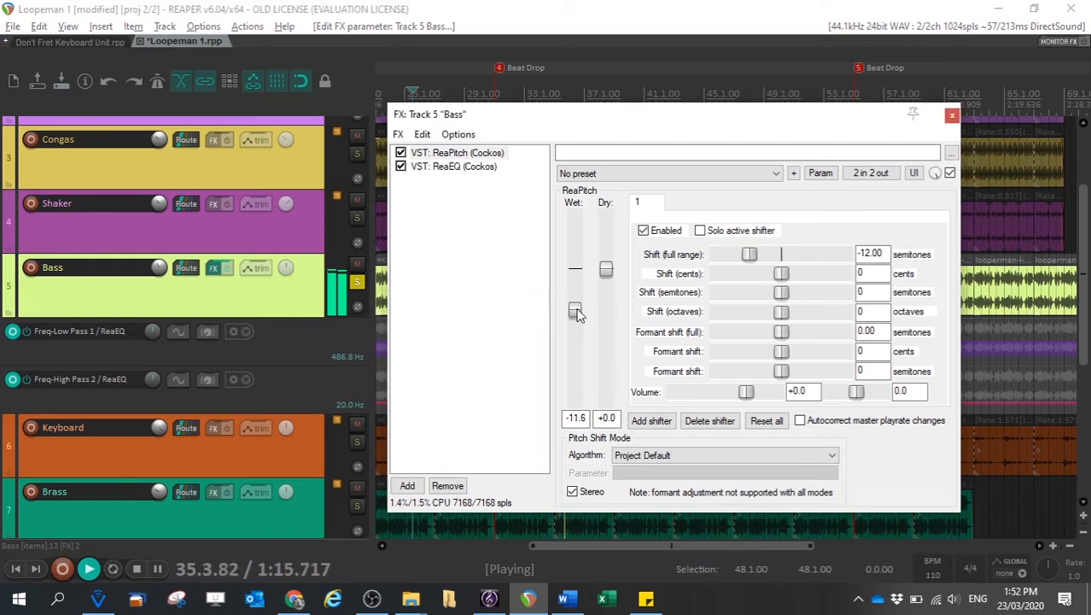
Sweep the Bass ReaEQ low-pass frequency up to 15952.7 Hz and return it to 486.8 Hz while listening to the soloed bass.
click(439, 166)
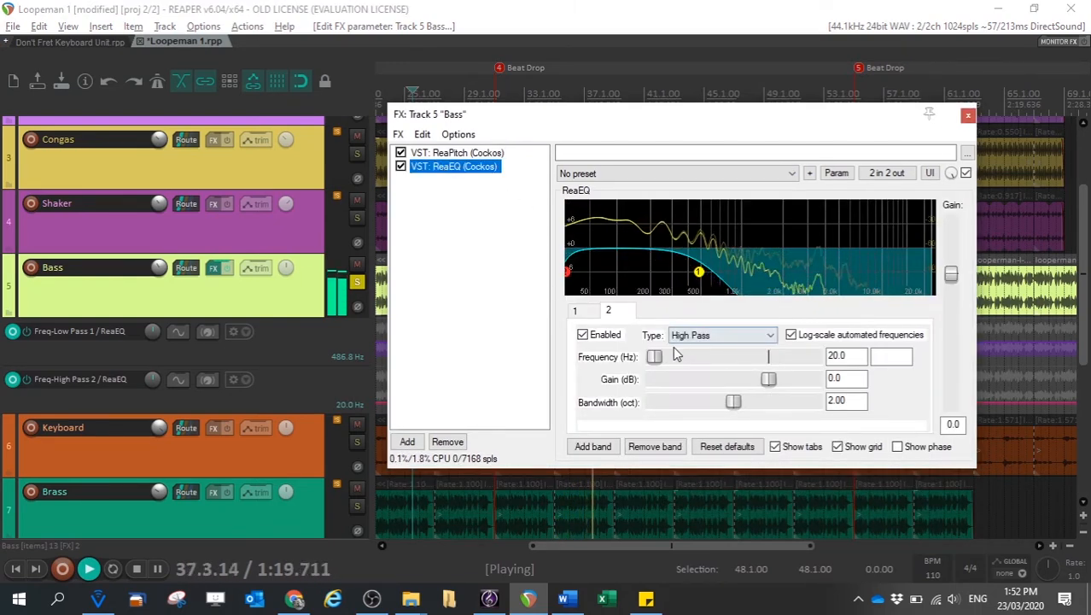
click(594, 314)
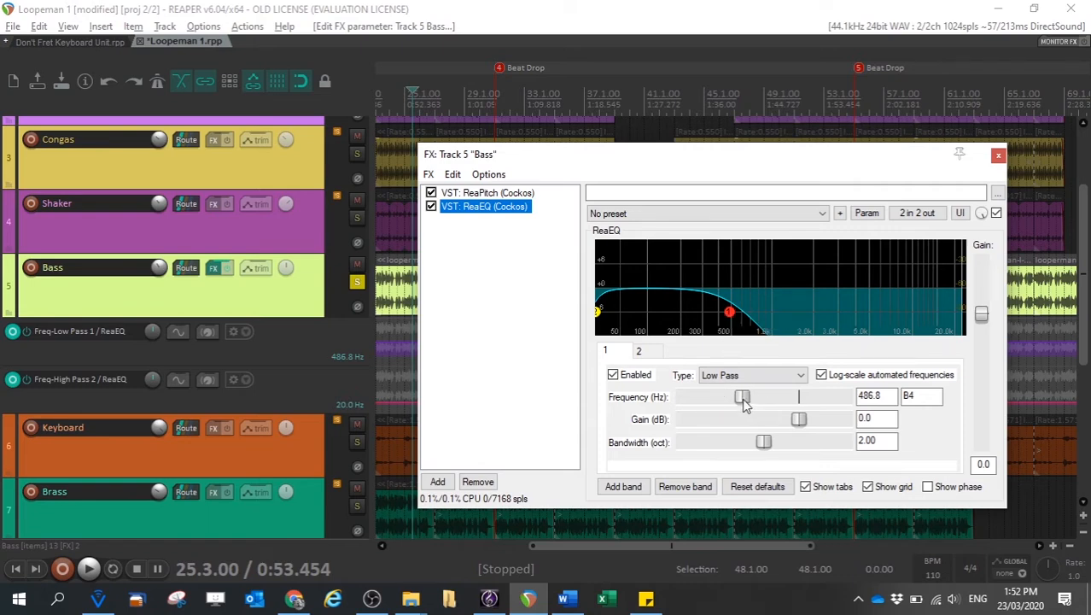
drag(742, 403, 810, 406)
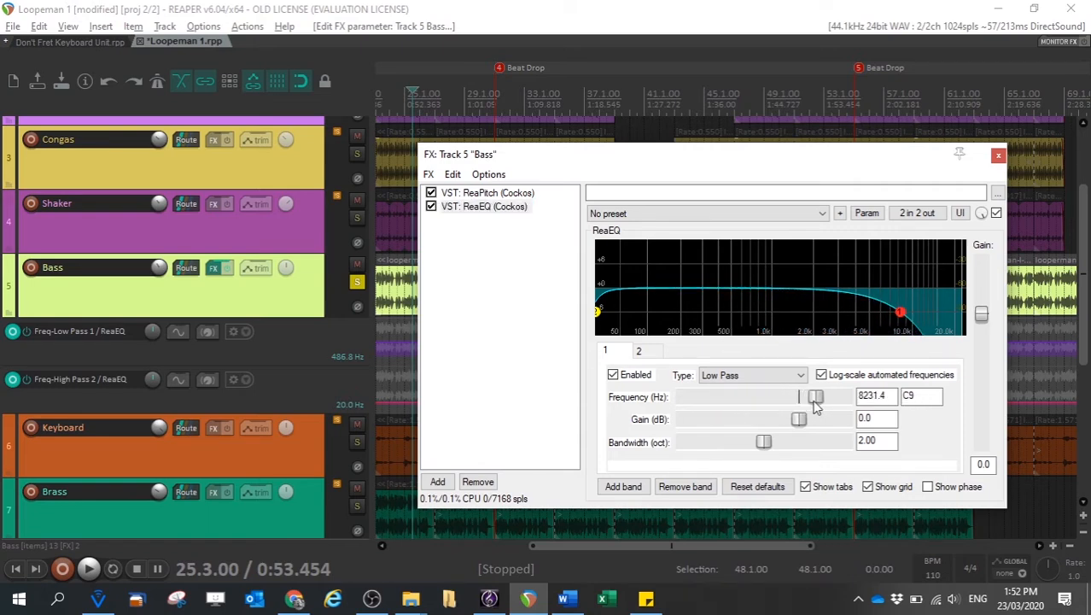
key(space)
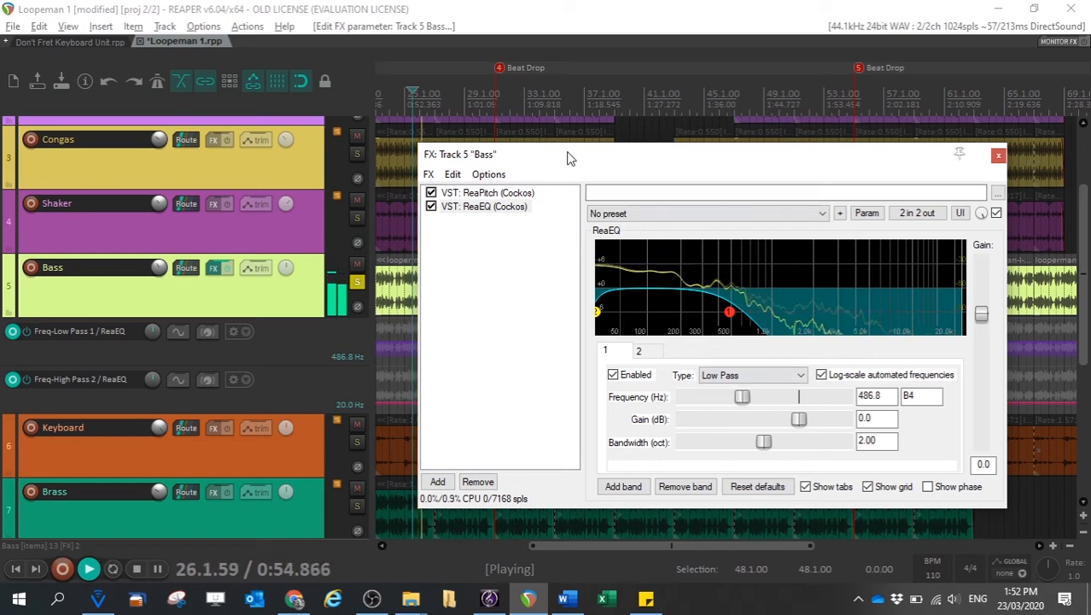
drag(742, 397, 837, 399)
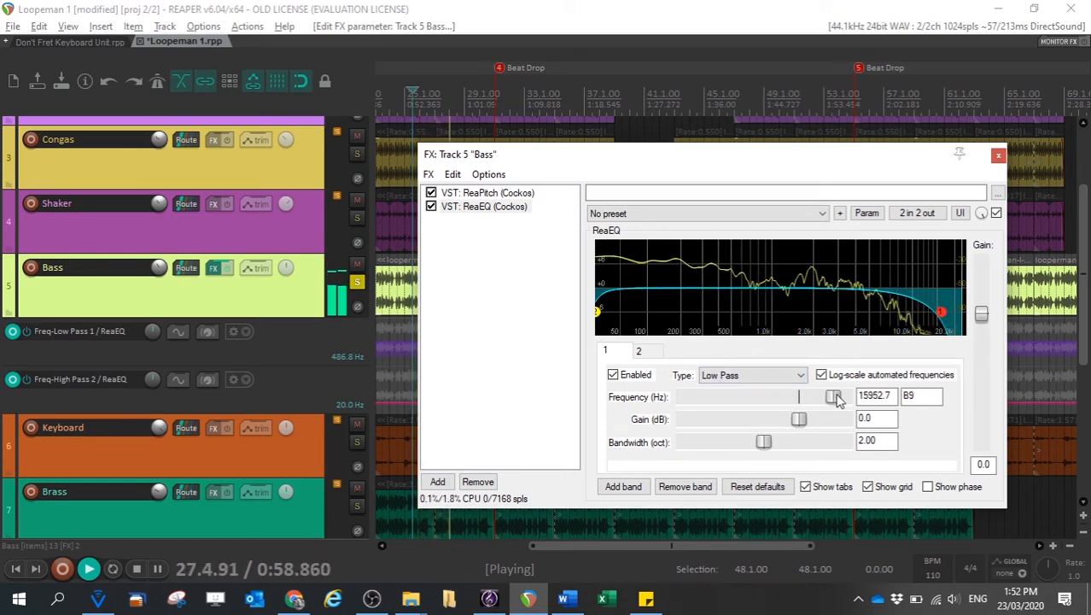
drag(837, 401, 756, 384)
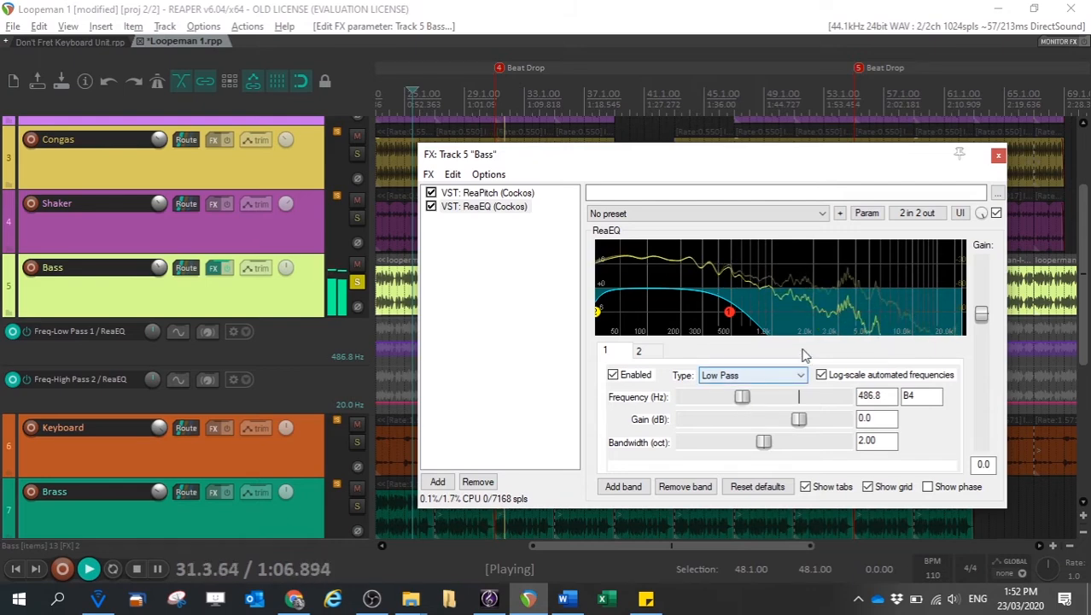
Play the soloed bass from 42.1.00 through its filter automation and view ReaEQ's high-pass band alongside the envelopes.
mouse_move(374, 596)
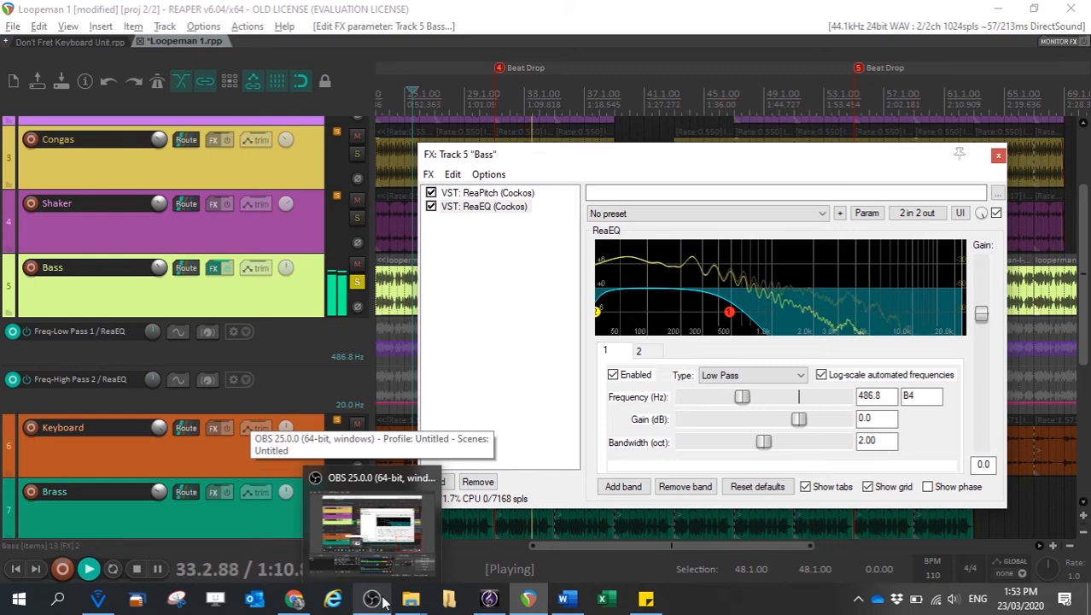
mouse_move(411, 599)
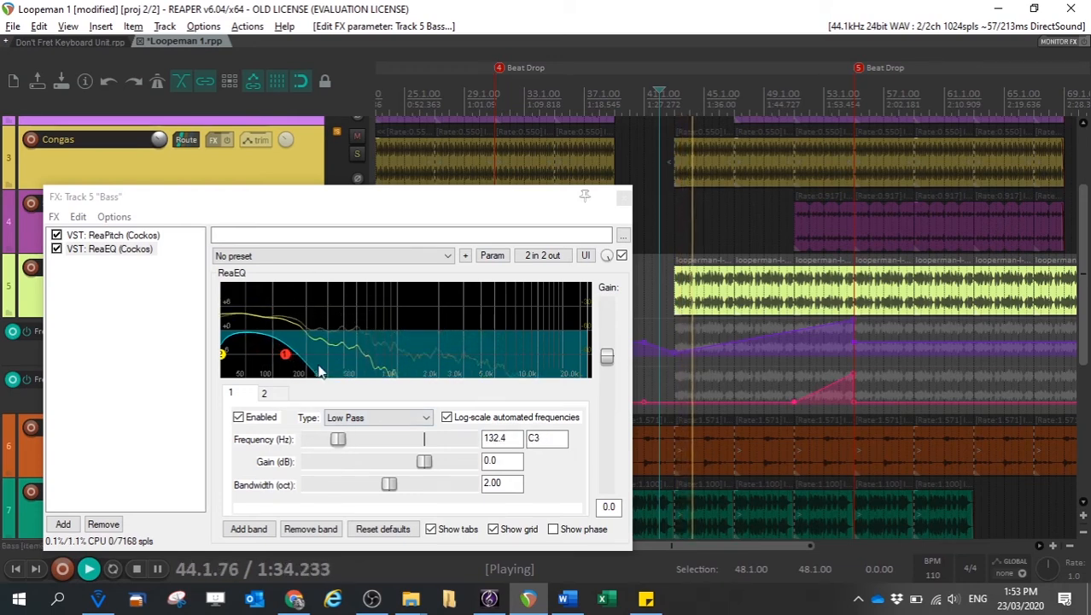
click(280, 397)
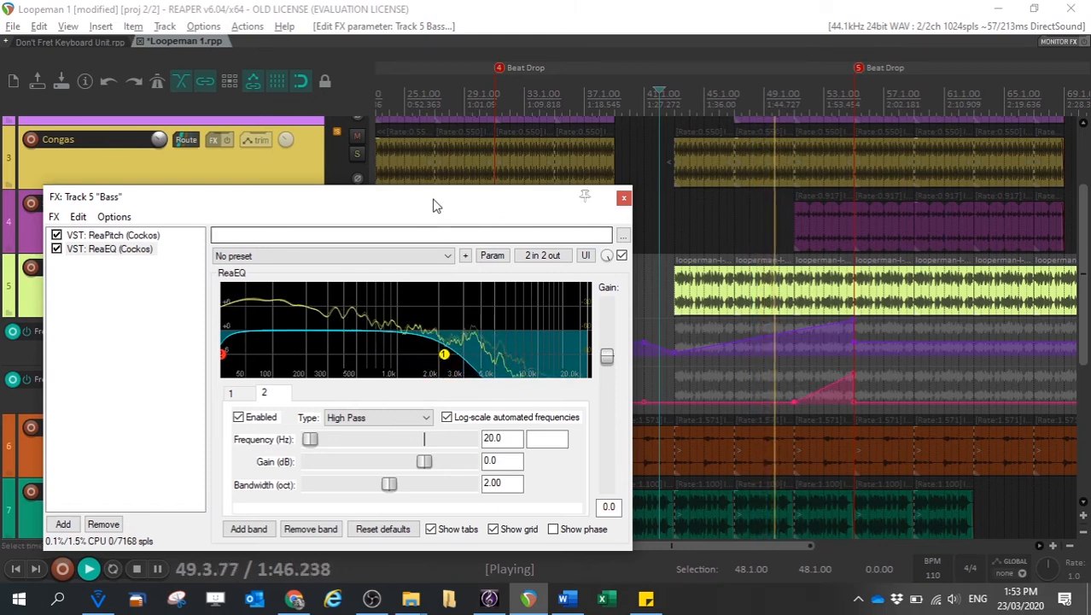
drag(433, 205, 454, 163)
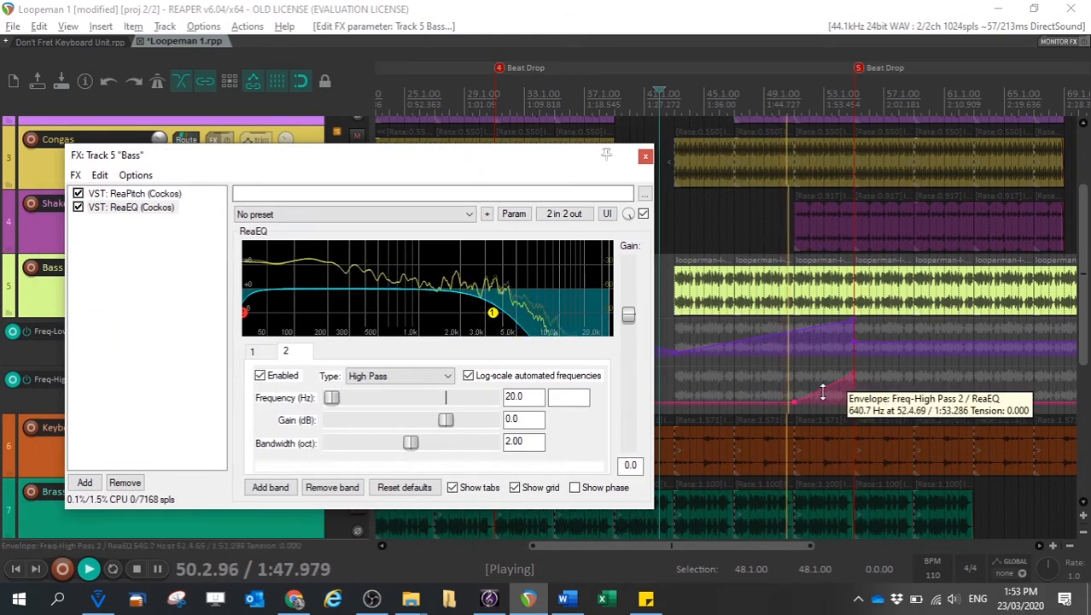